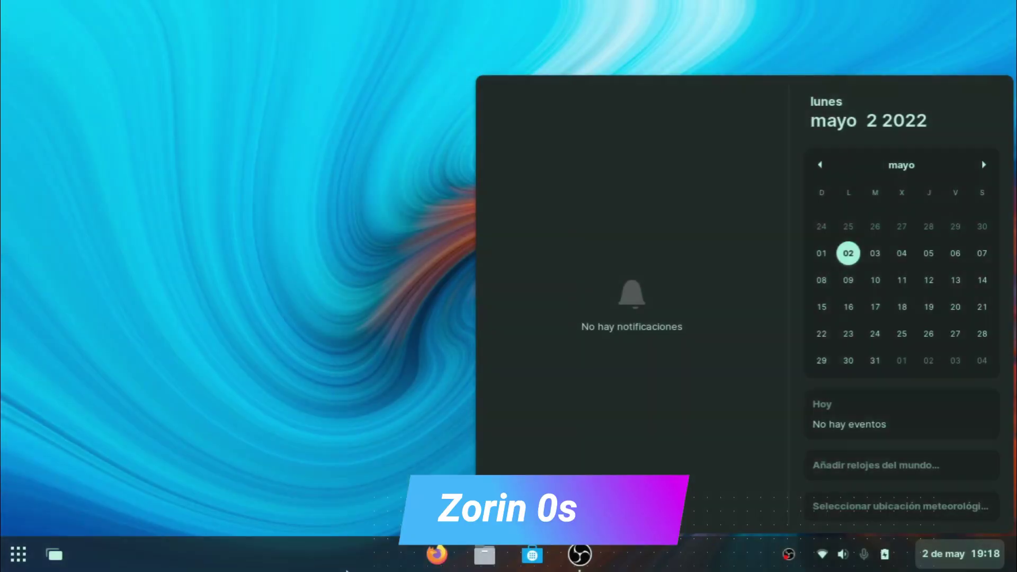
# Close the calendar panel, open the application launcher and look through both pages of installed apps
pyautogui.click(129, 525)
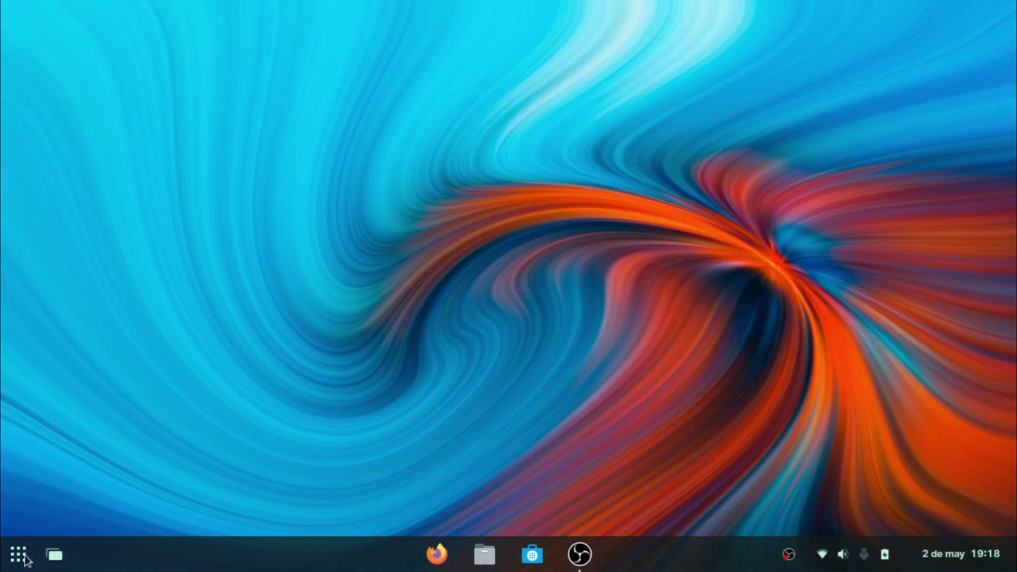
pyautogui.click(20, 556)
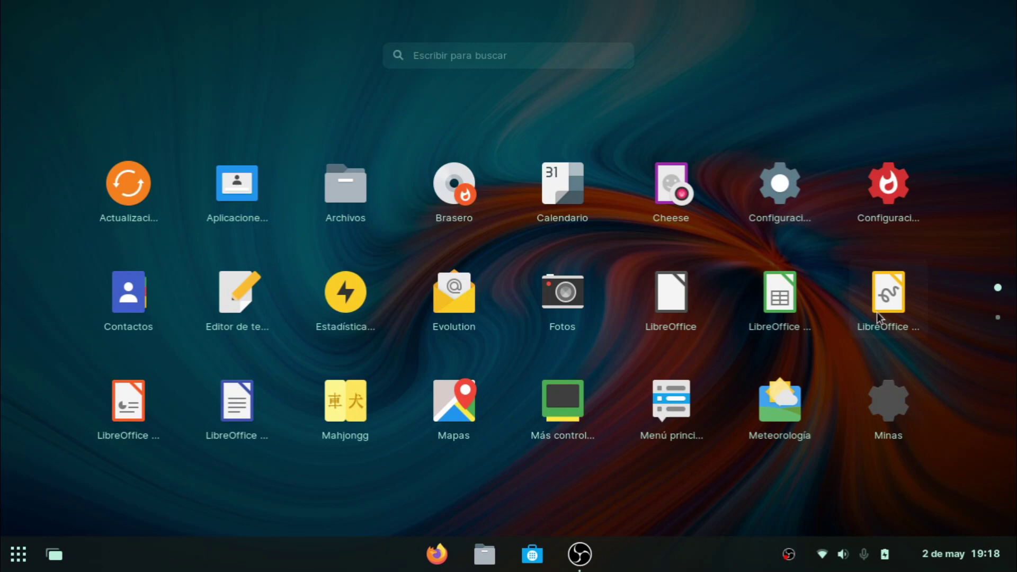
pyautogui.scroll(-1, 386, 425)
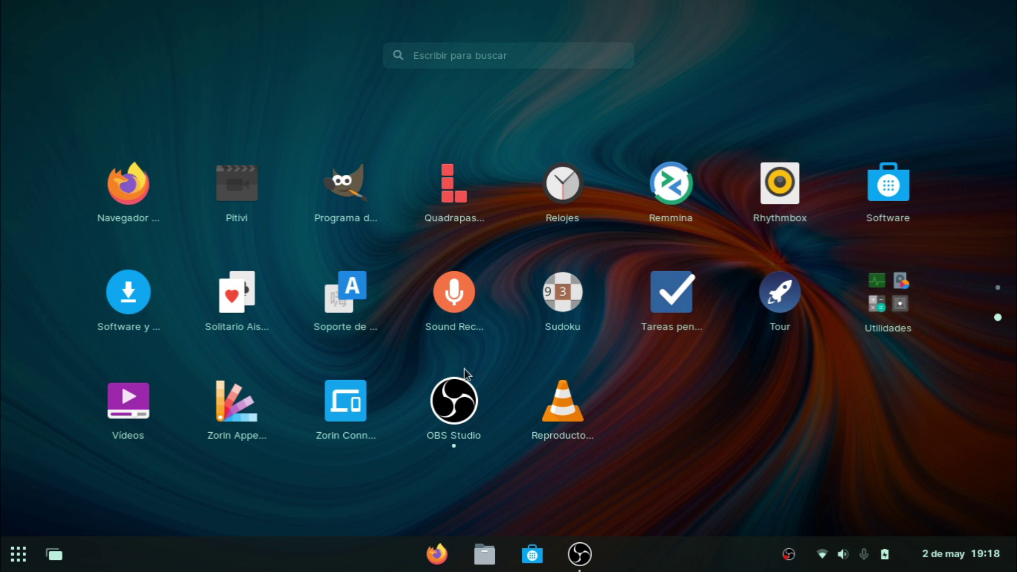
pyautogui.scroll(1, 463, 424)
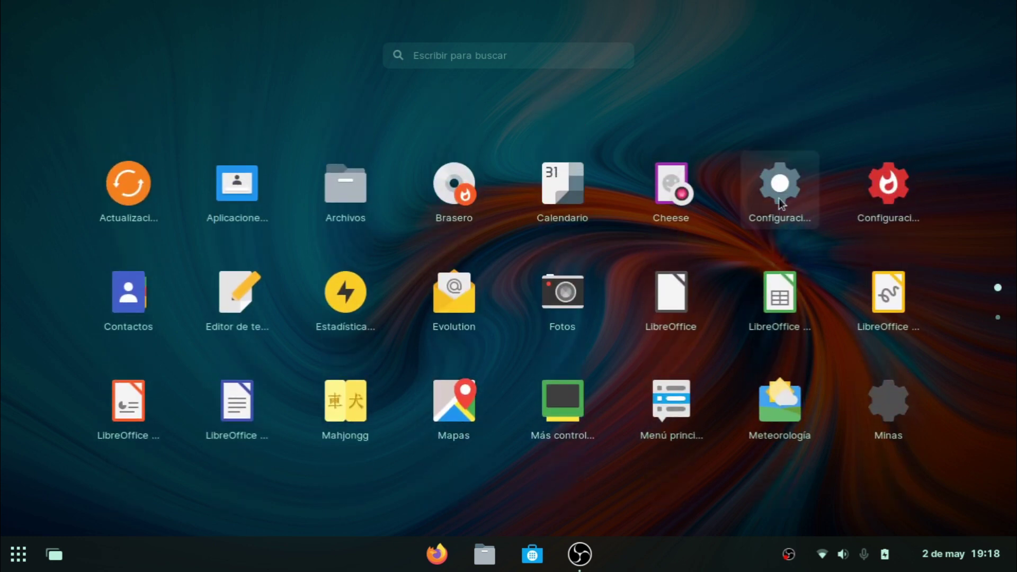
# Open Configuración and review the Inalámbrica, Red, Fondo and Bluetooth settings
pyautogui.click(780, 203)
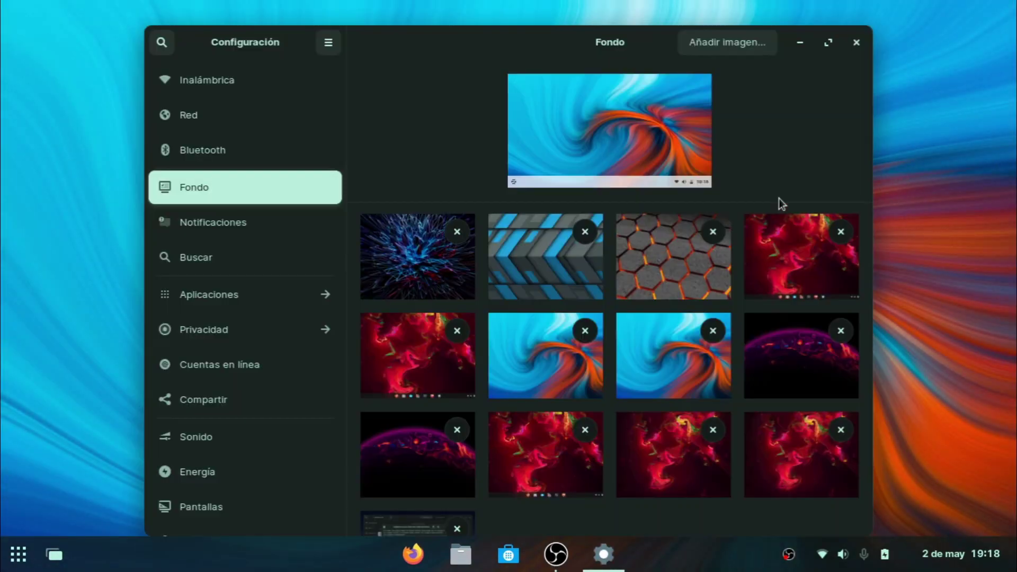
pyautogui.click(158, 69)
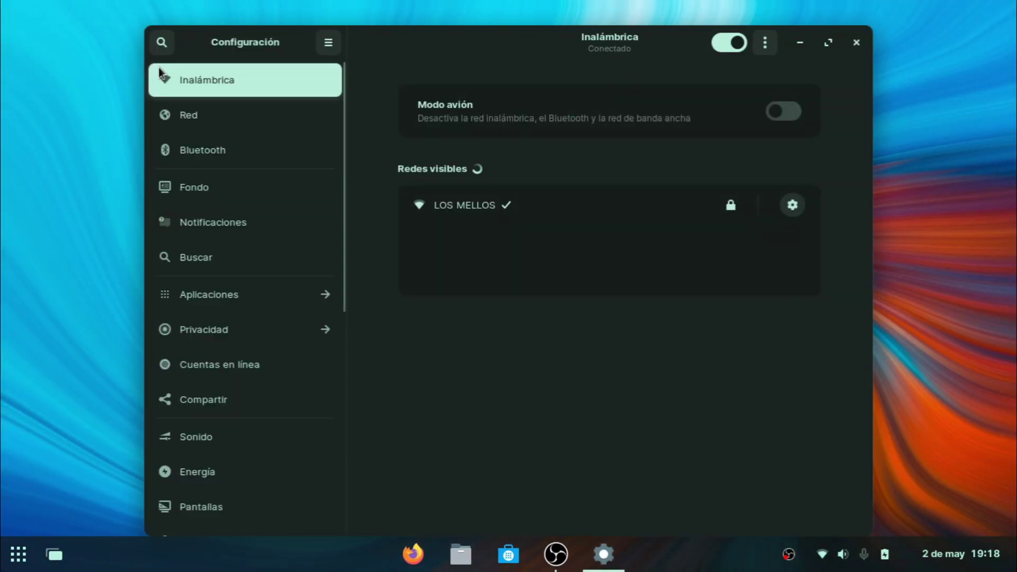
pyautogui.click(256, 111)
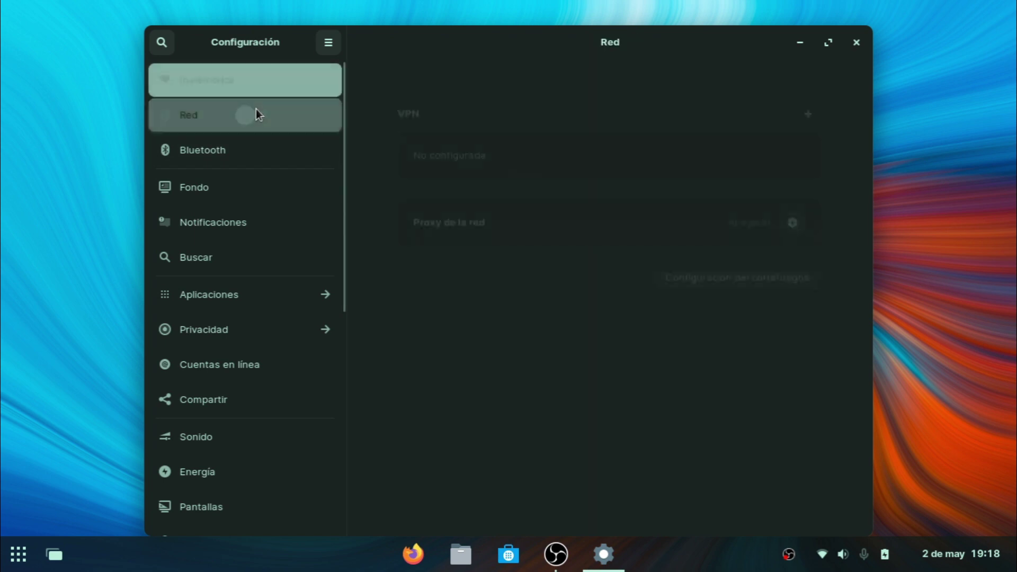
pyautogui.click(228, 157)
pyautogui.click(227, 188)
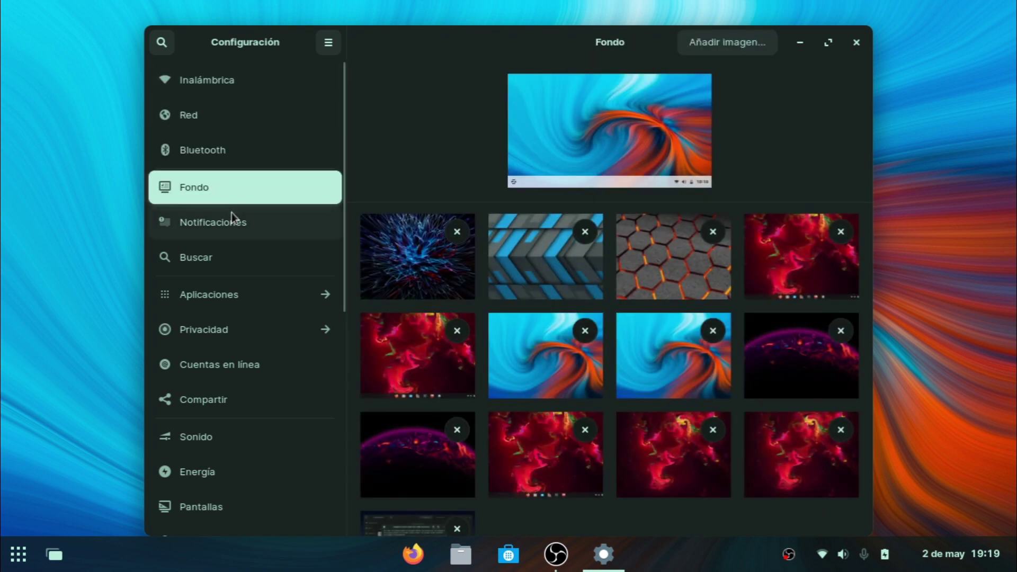
pyautogui.click(208, 148)
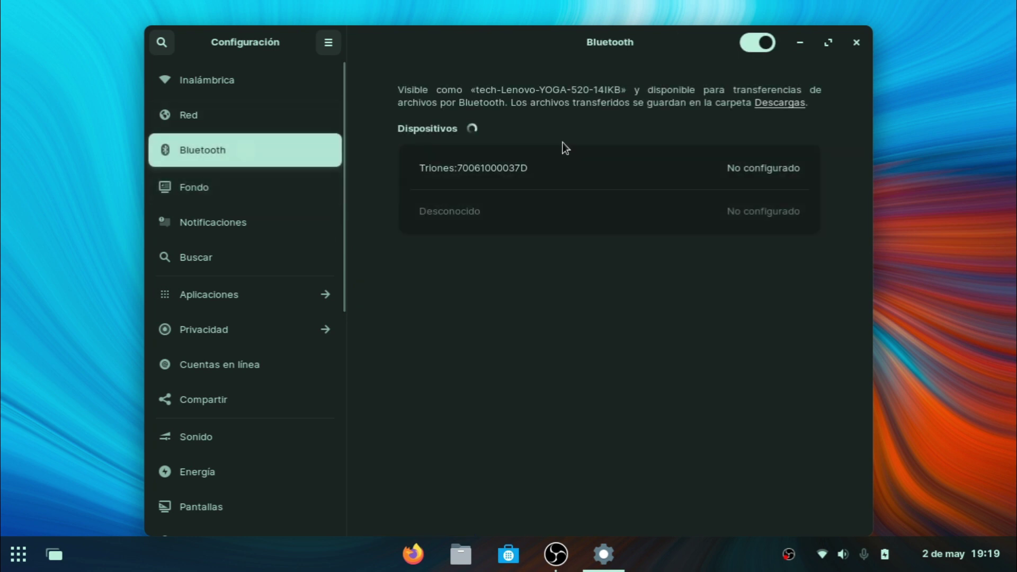
# Set a red abstract swirl image without a taskbar as the desktop wallpaper and show the desktop
pyautogui.click(229, 185)
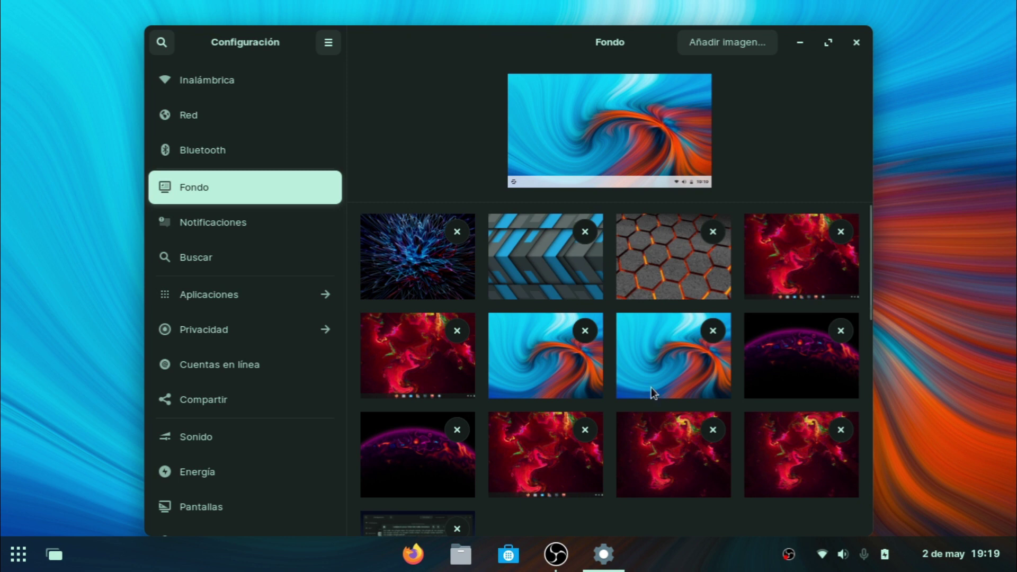
pyautogui.click(657, 471)
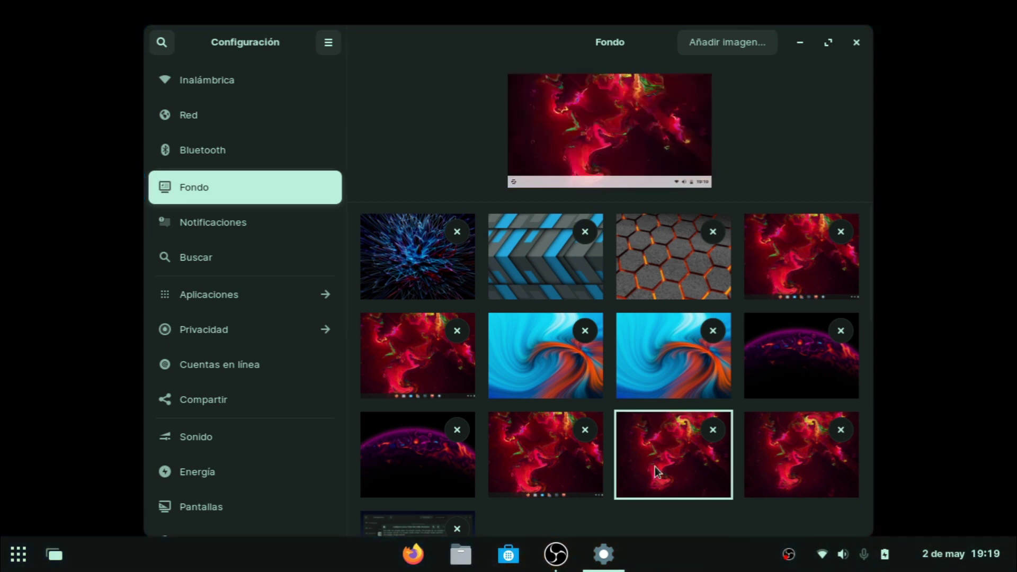
pyautogui.click(800, 42)
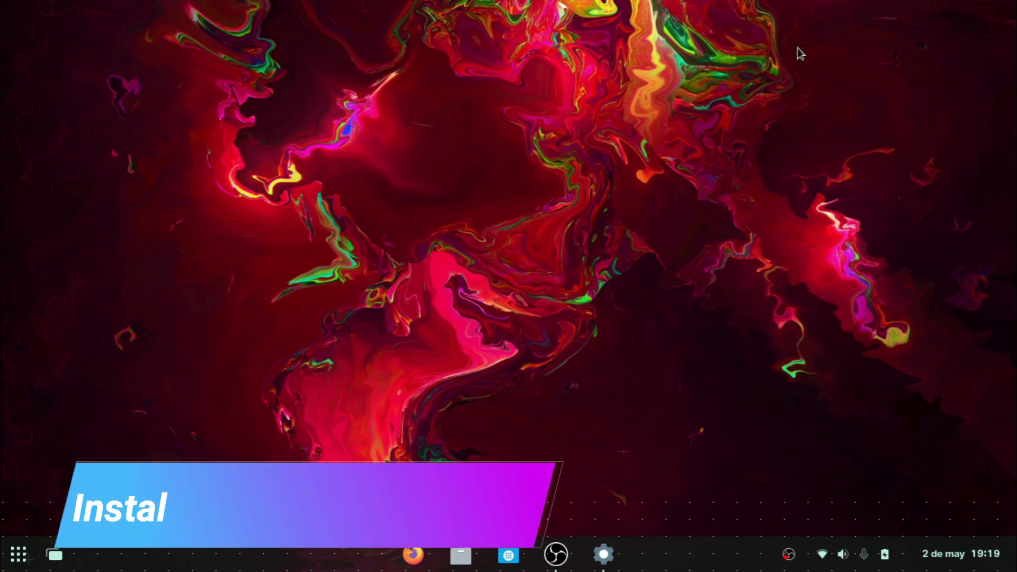
pyautogui.press('XF86MonBrightnessUp')
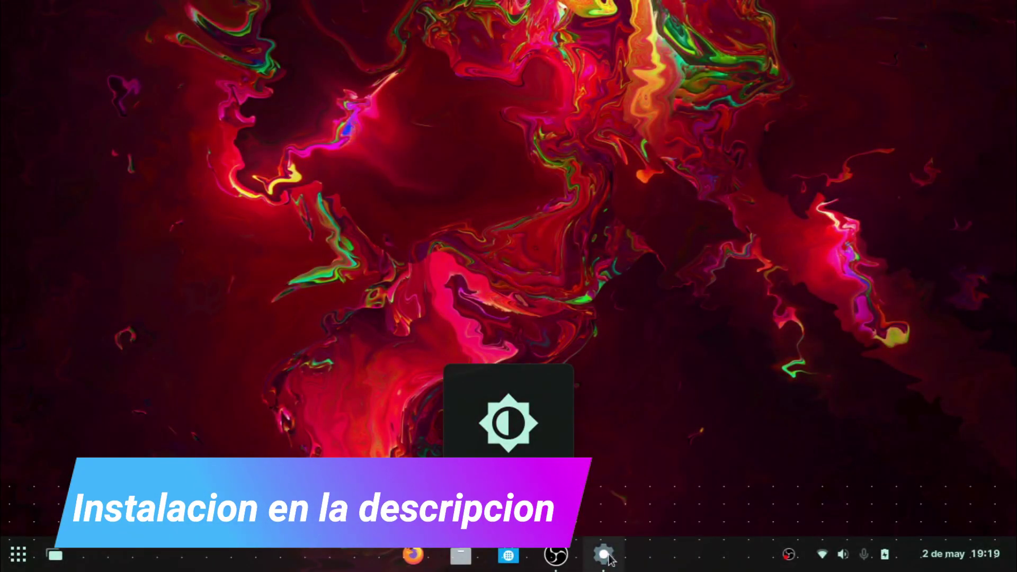
# Change the wallpaper to the dark image with the purple glowing planet arc and show the desktop
pyautogui.click(604, 555)
pyautogui.scroll(-2, 788, 453)
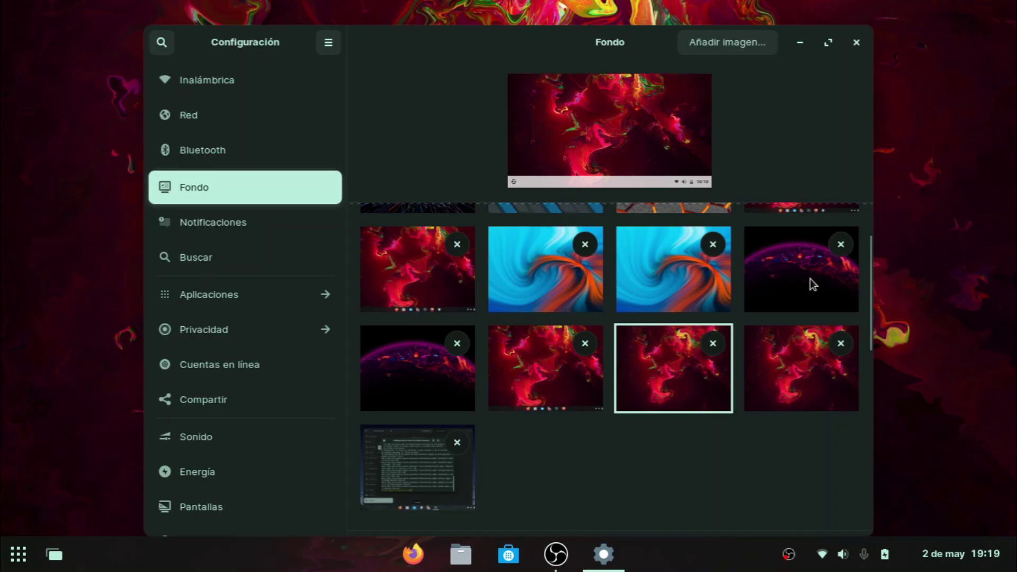
pyautogui.click(809, 278)
pyautogui.scroll(-4, 733, 360)
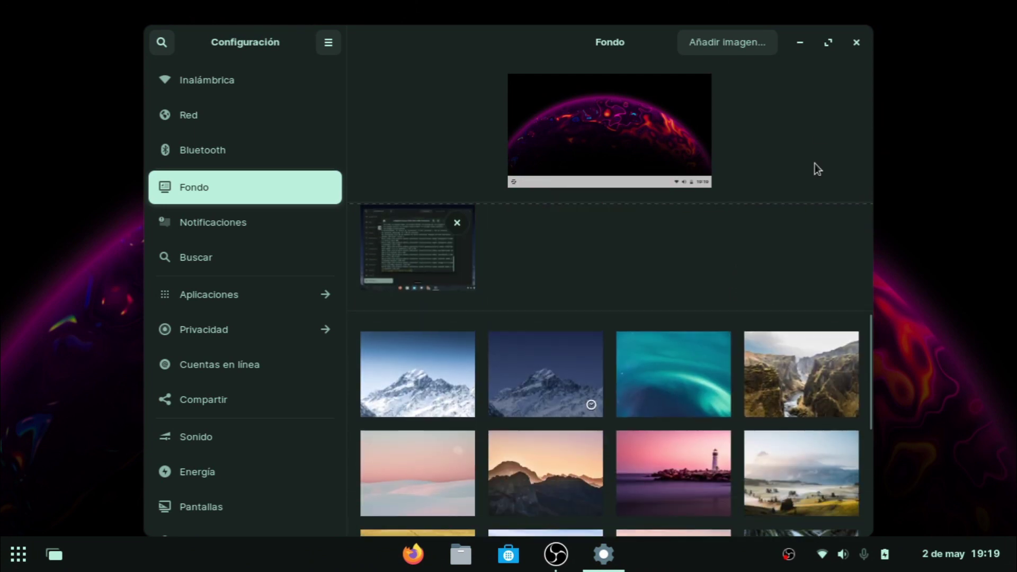
pyautogui.click(799, 43)
# Apply the supplied white hexagonal-tile facade photo as the wallpaper and show the desktop
pyautogui.click(607, 552)
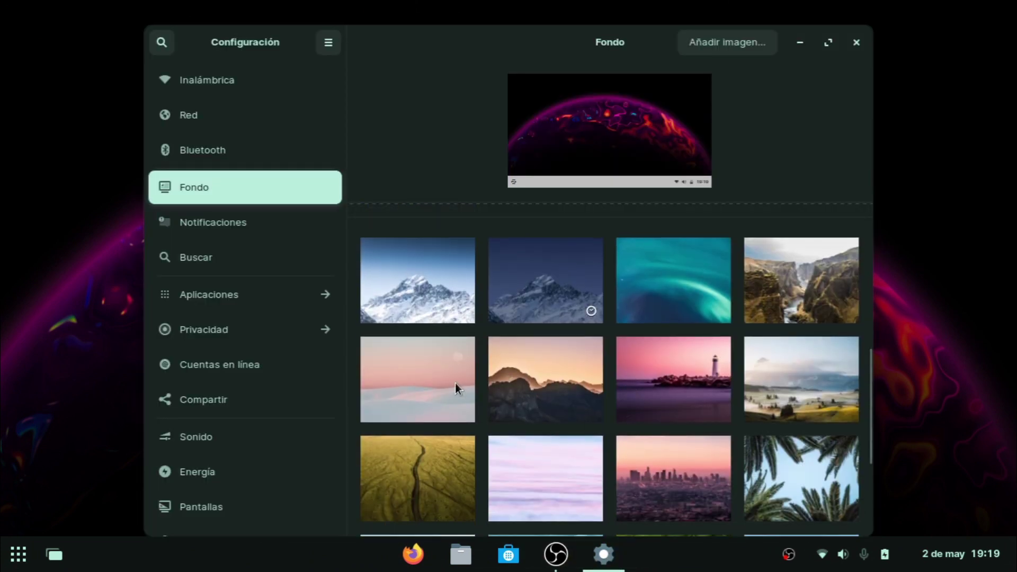
pyautogui.scroll(-5, 456, 383)
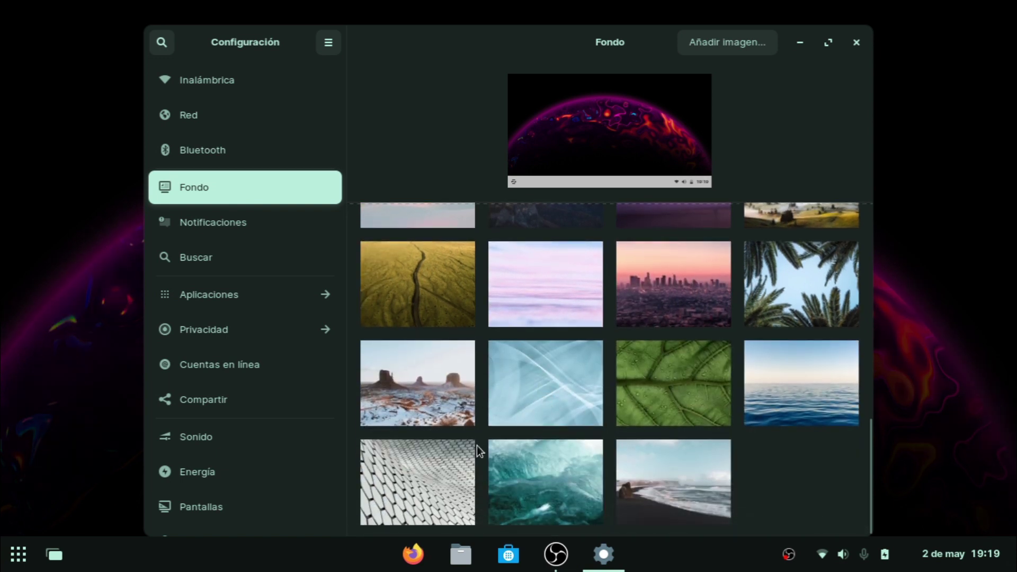
pyautogui.click(473, 449)
pyautogui.click(806, 44)
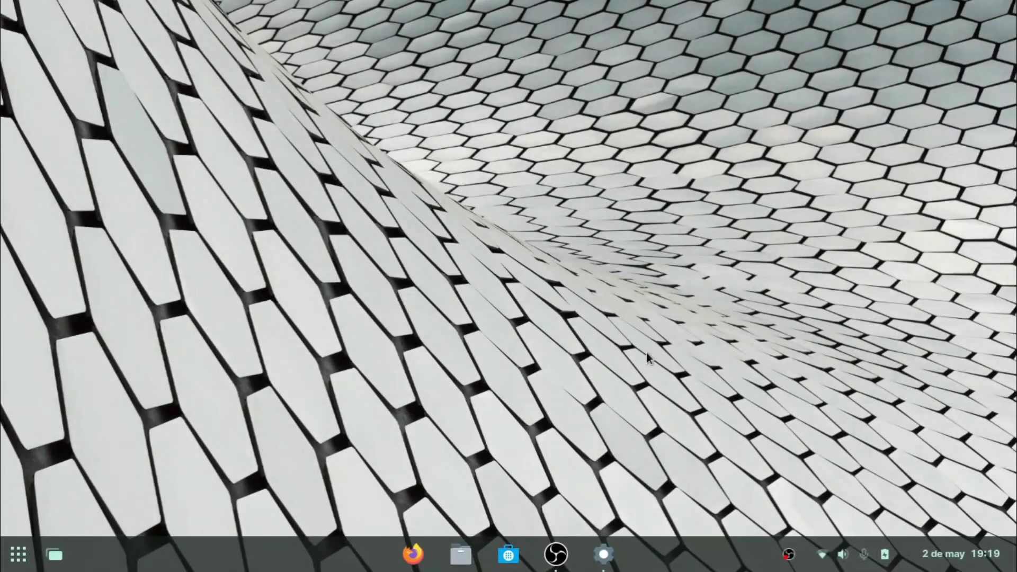
# Set the teal ocean wave photo as the wallpaper and capture a screenshot of the cleared desktop
pyautogui.click(615, 554)
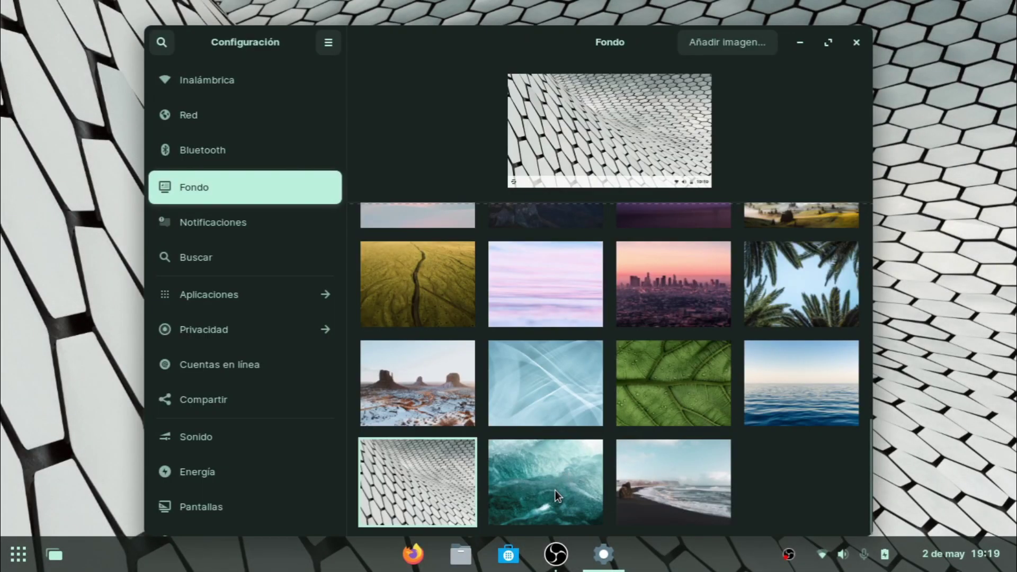
pyautogui.click(540, 497)
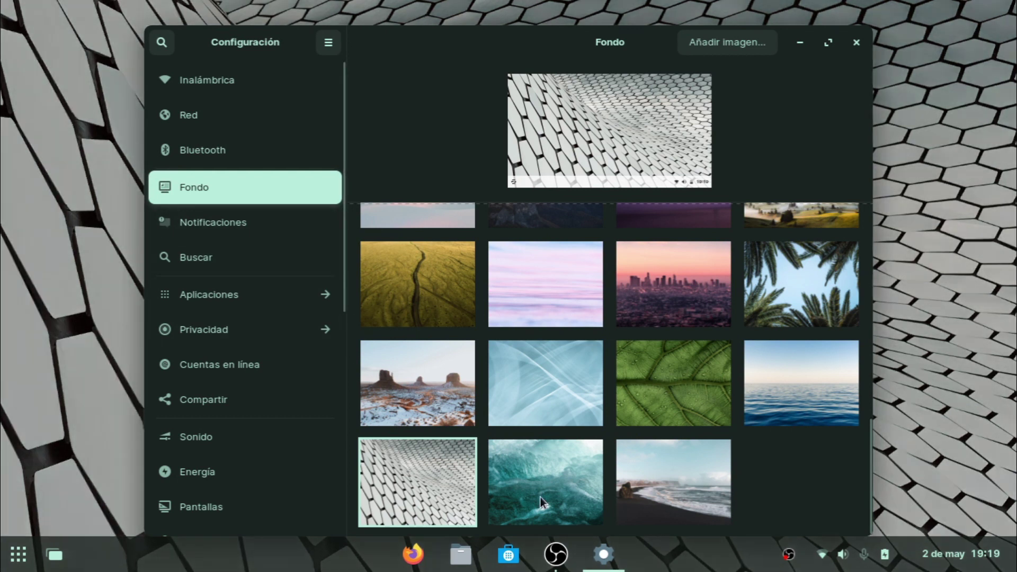
pyautogui.click(800, 42)
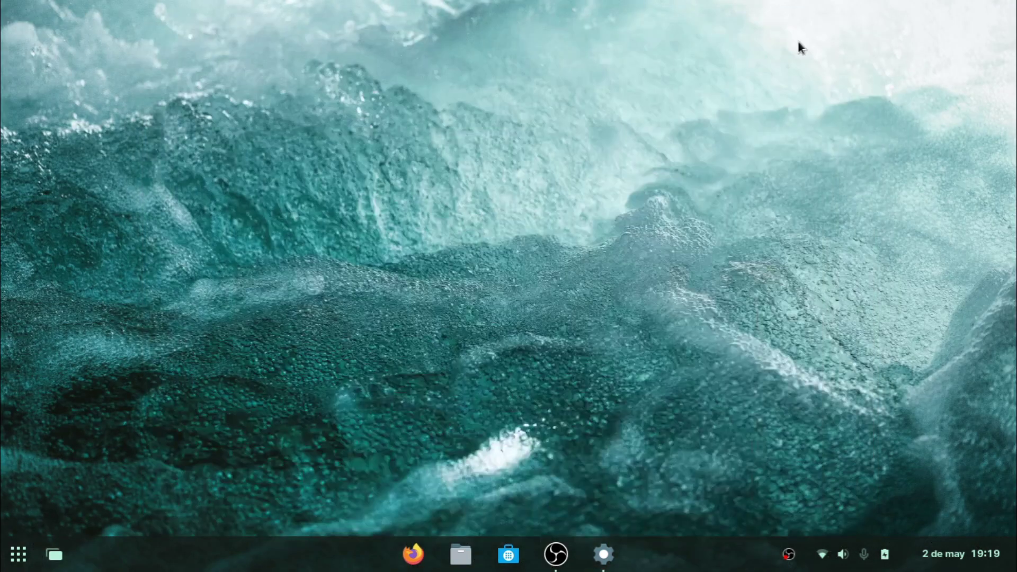
pyautogui.press('Print')
# Reopen the settings window and review the Notificaciones, Buscar and Aplicaciones sections, returning to the main list
pyautogui.click(603, 554)
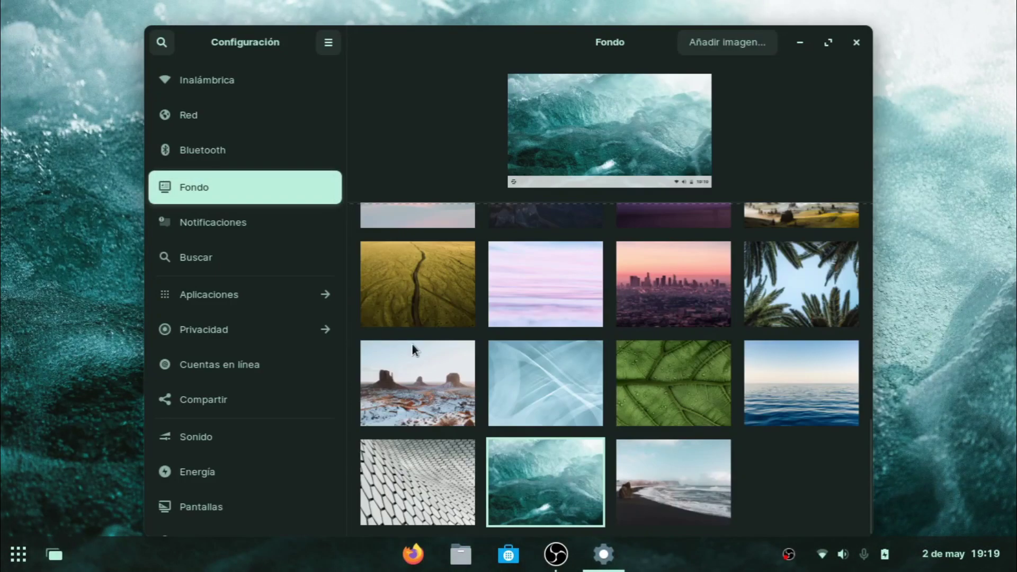
pyautogui.click(226, 223)
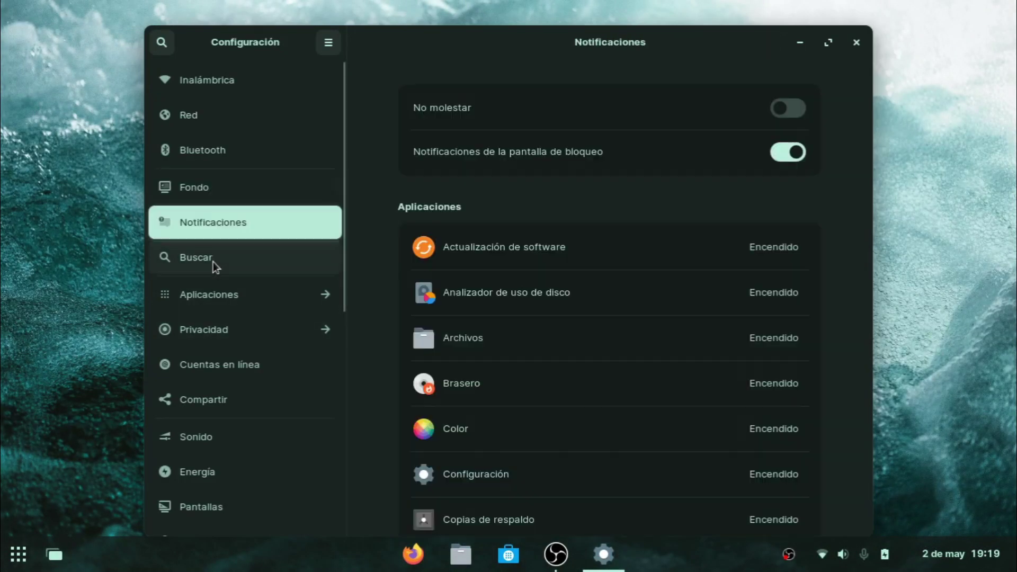
pyautogui.click(213, 262)
pyautogui.click(213, 299)
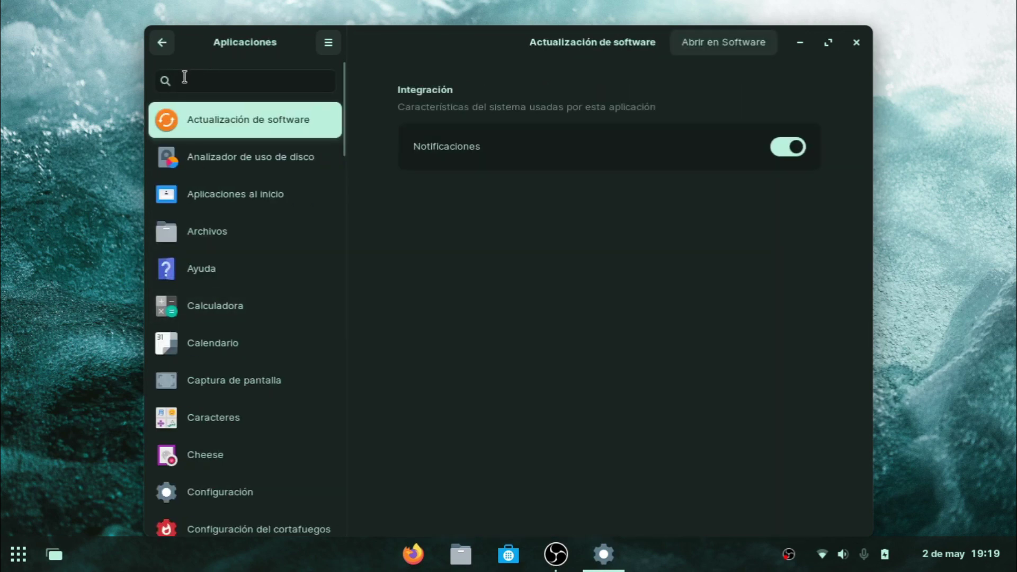
pyautogui.click(165, 49)
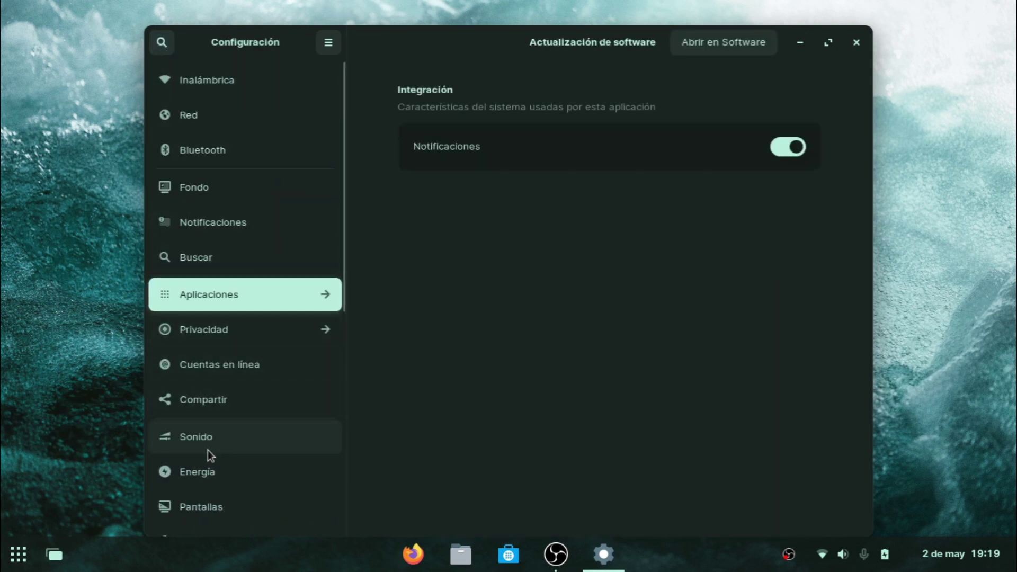
# Review the device settings from Energía to Soportes extraíbles as well as Fecha y hora, and close the settings
pyautogui.scroll(-5, 208, 437)
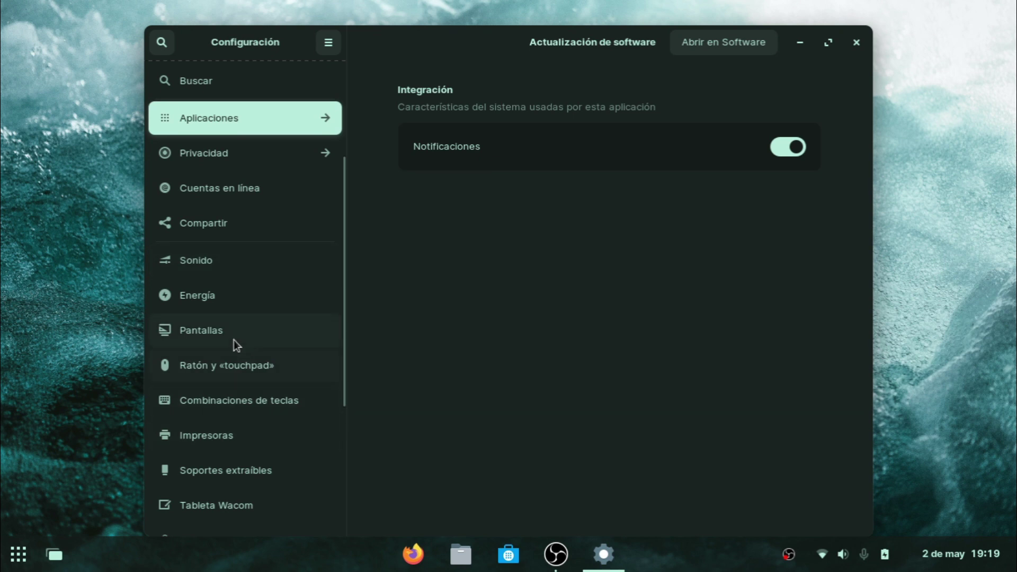
pyautogui.click(217, 330)
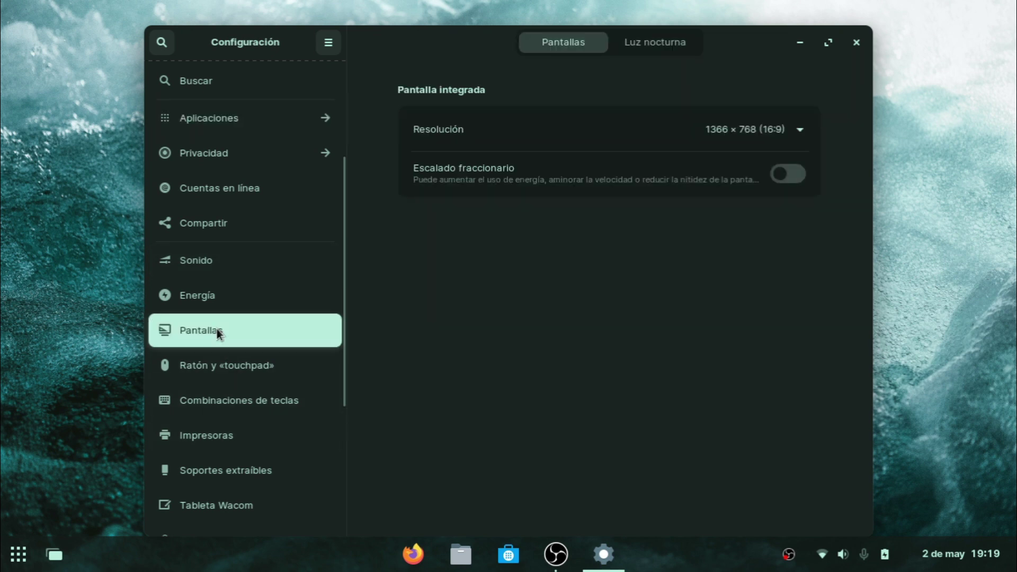
pyautogui.click(211, 300)
pyautogui.click(214, 367)
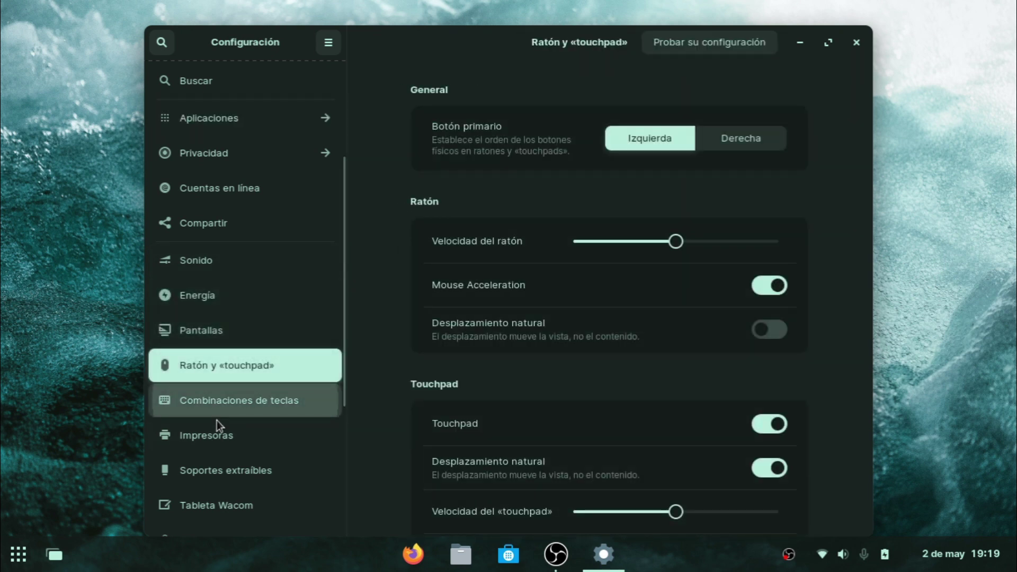
pyautogui.click(217, 417)
pyautogui.click(217, 437)
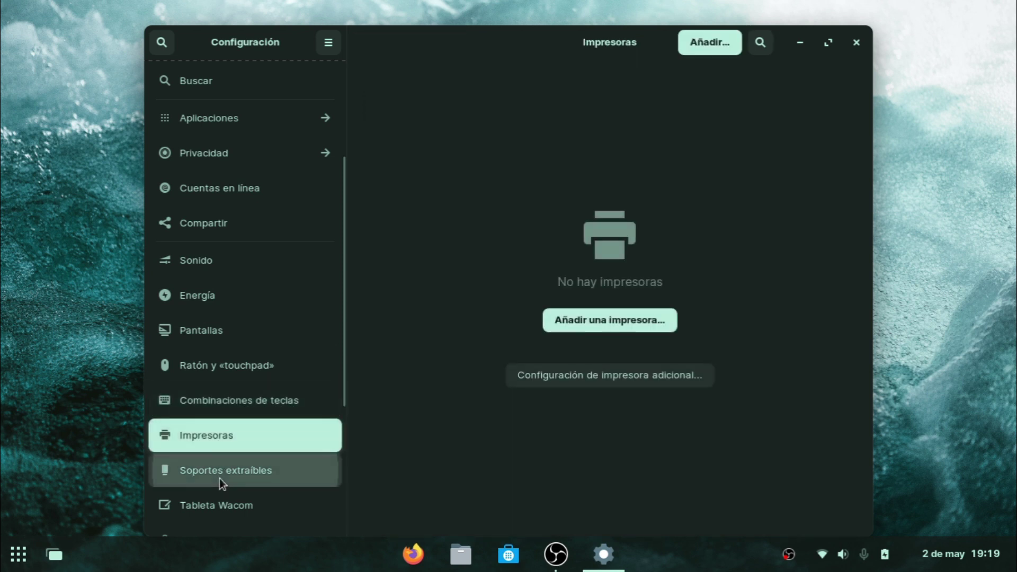
pyautogui.click(220, 479)
pyautogui.scroll(-5, 219, 478)
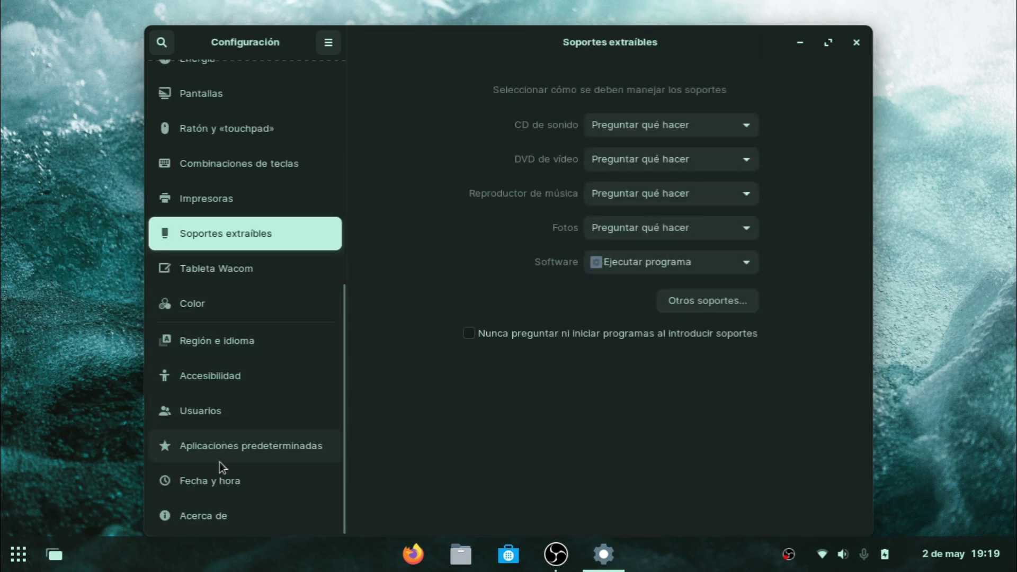
pyautogui.click(214, 491)
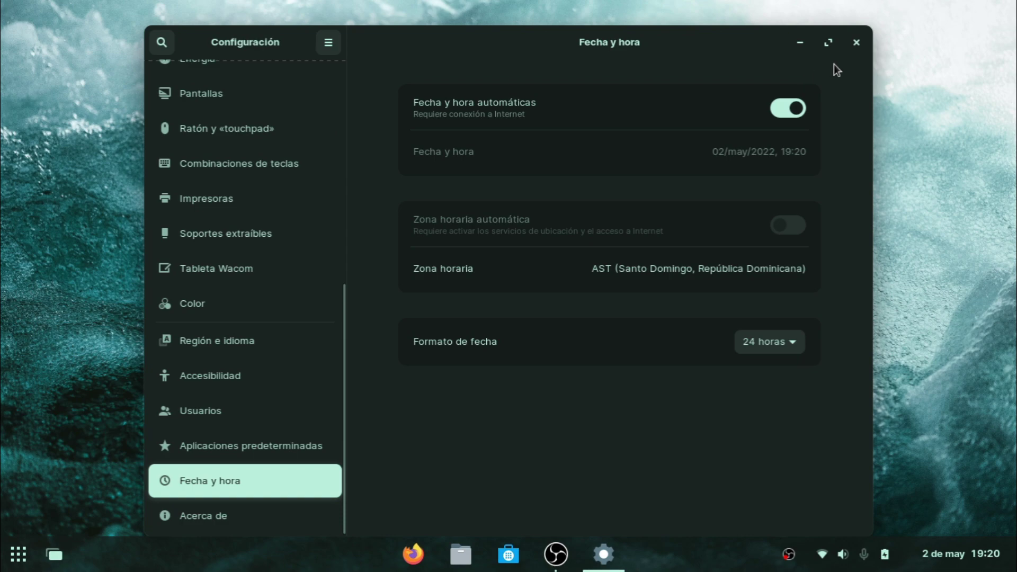
pyautogui.click(856, 42)
# Find Zorin Appearance by searching the installed apps for "ap", open it and show its Tema settings
pyautogui.click(28, 558)
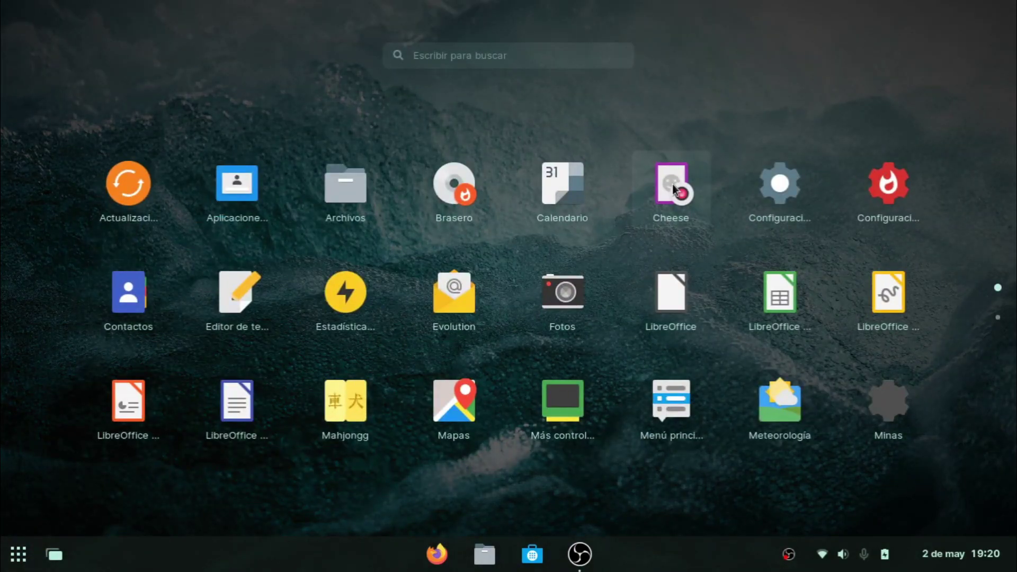
pyautogui.write('apal')
pyautogui.press('BackSpace')
pyautogui.press('BackSpace')
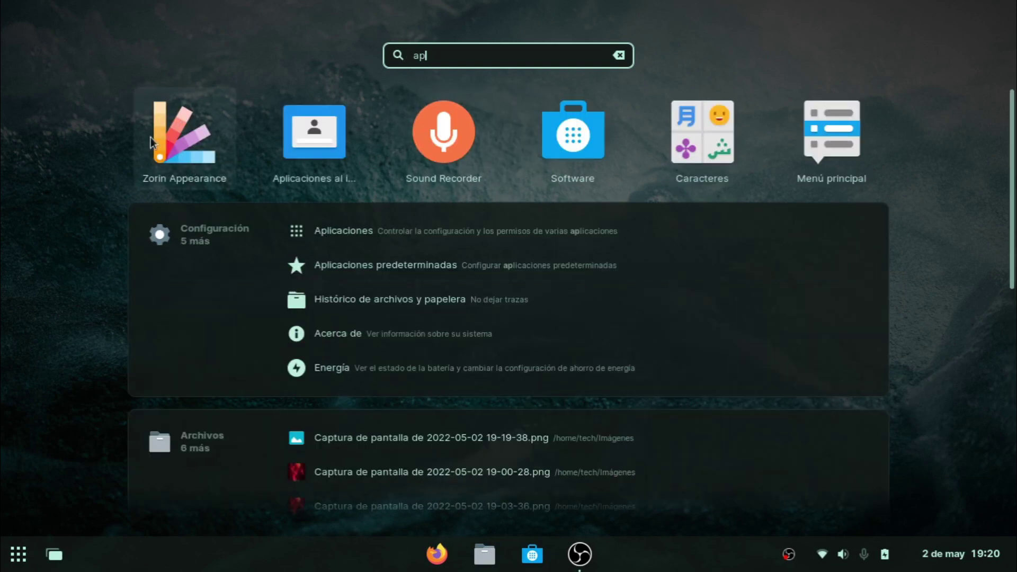
pyautogui.click(208, 150)
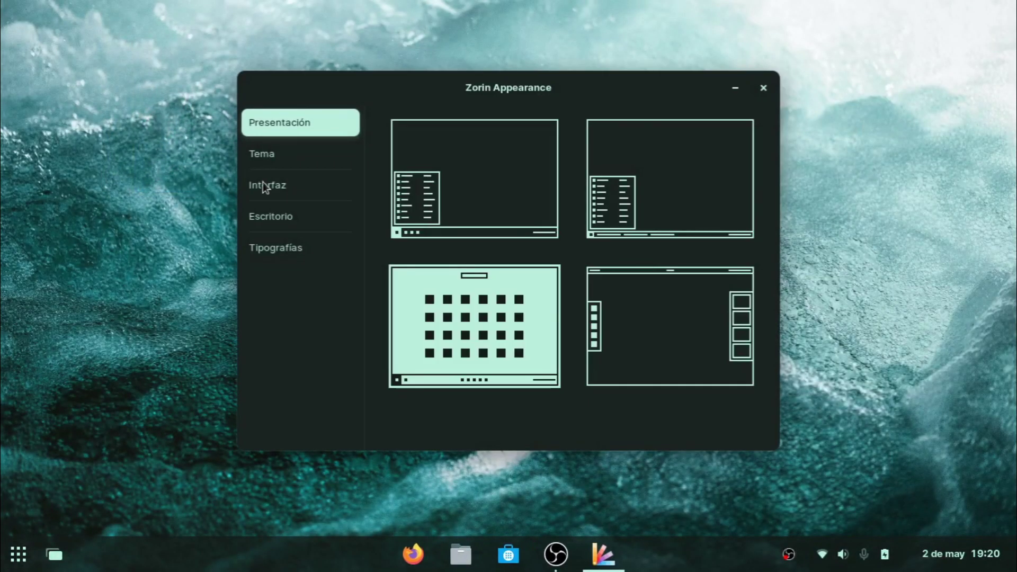
pyautogui.click(280, 149)
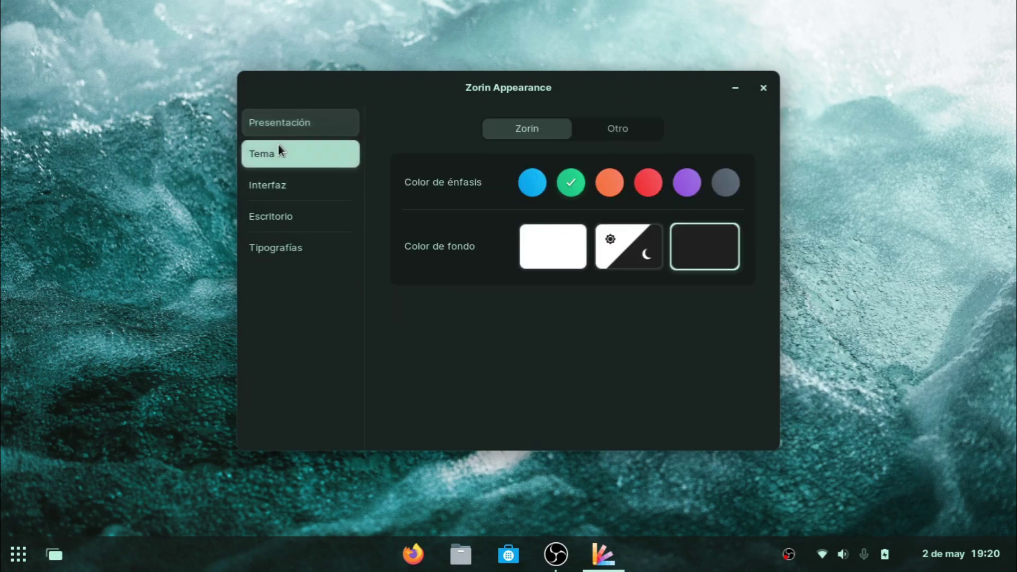
# Try the light background colour and review the Otro theme options plus the Interfaz and Escritorio settings
pyautogui.click(568, 243)
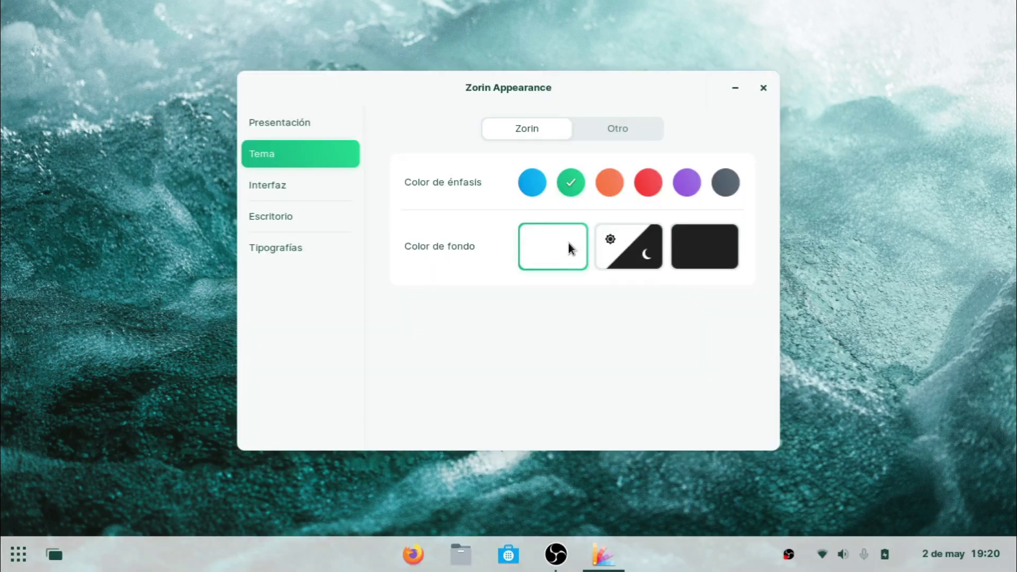
pyautogui.click(613, 134)
pyautogui.click(686, 183)
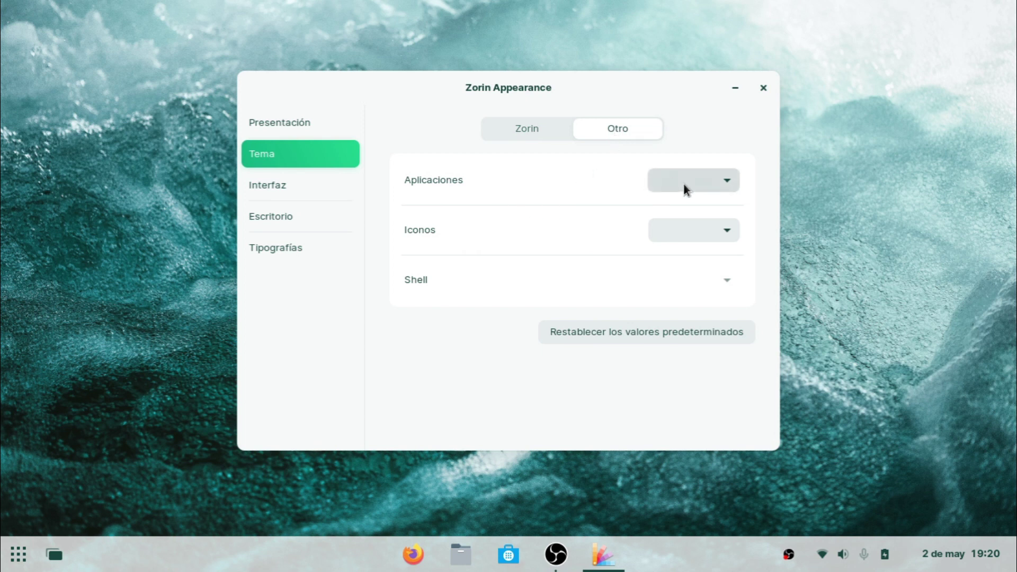
pyautogui.click(519, 229)
pyautogui.click(312, 185)
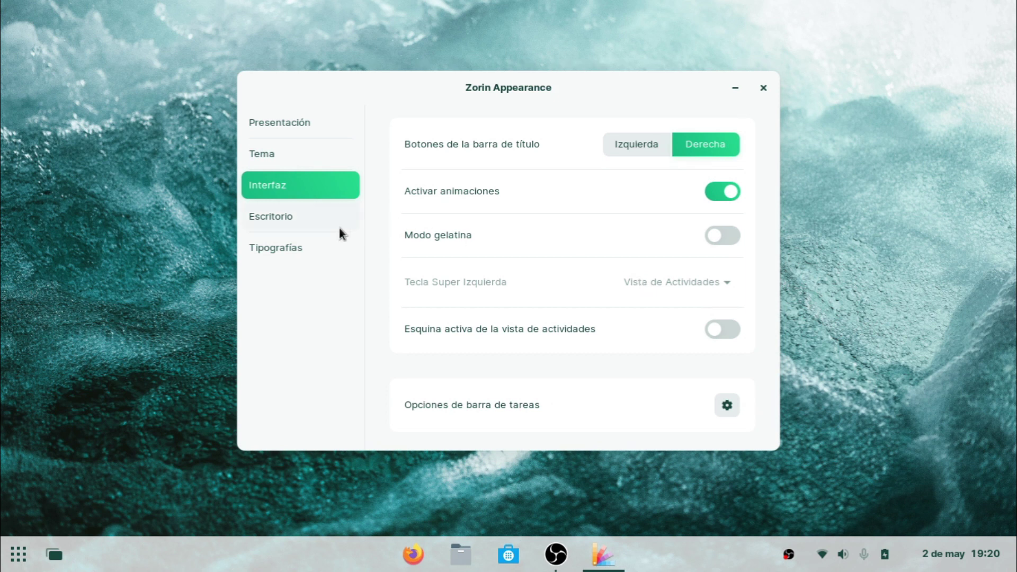
pyautogui.click(320, 227)
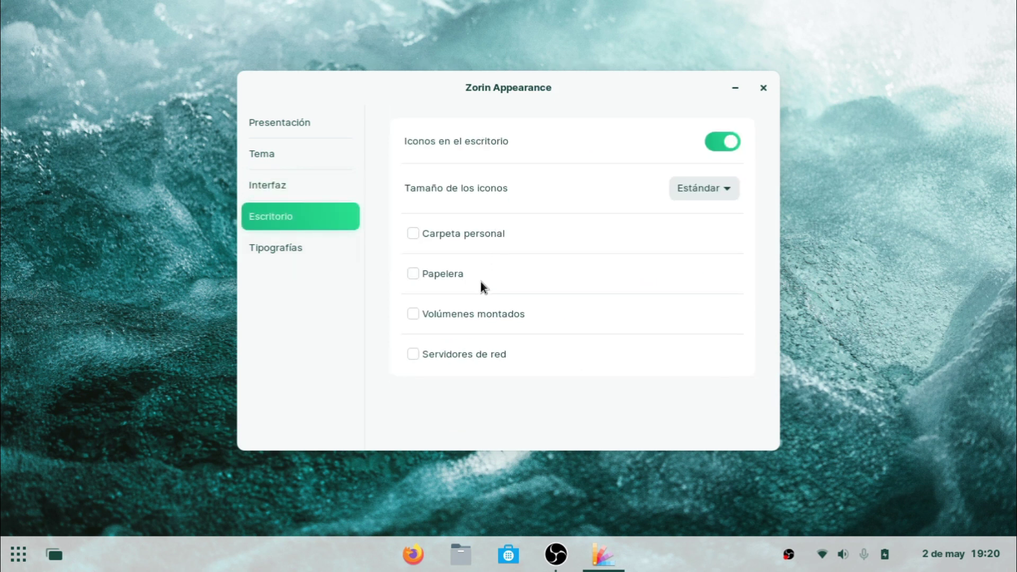
# Return to the Zorin theme settings and set the dark background colour with the purple accent colour
pyautogui.click(282, 159)
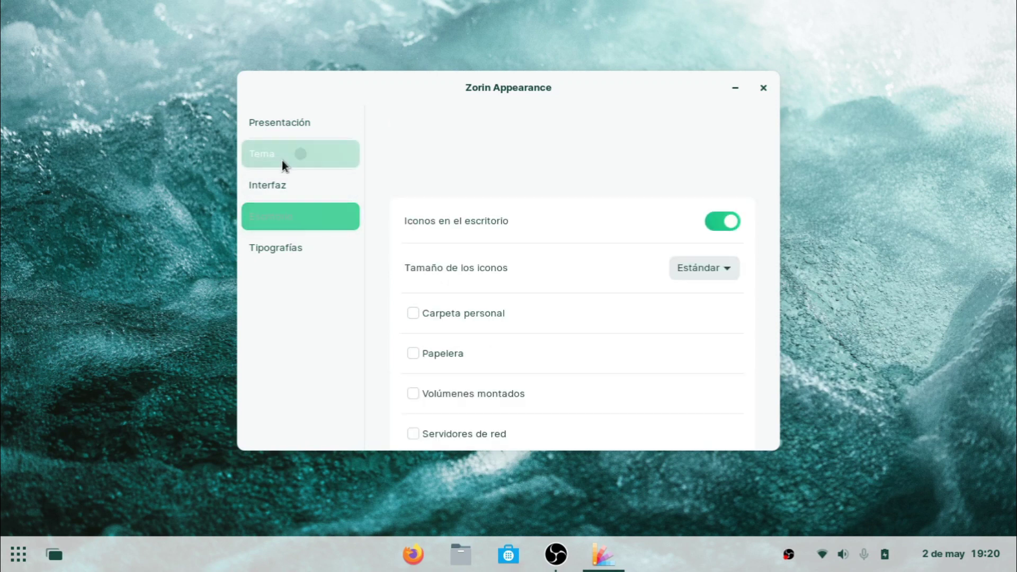
pyautogui.click(507, 125)
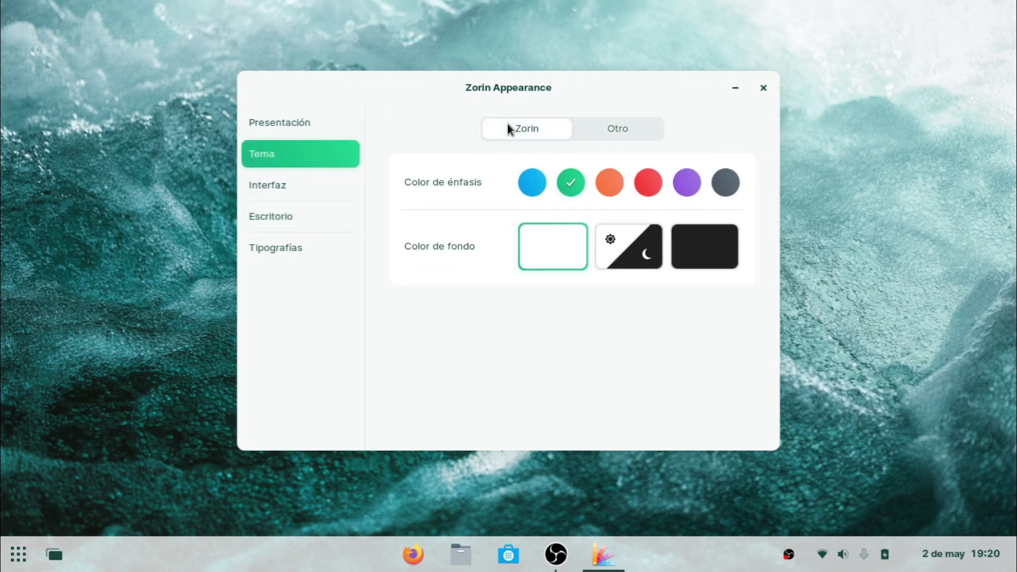
pyautogui.click(650, 240)
pyautogui.click(728, 254)
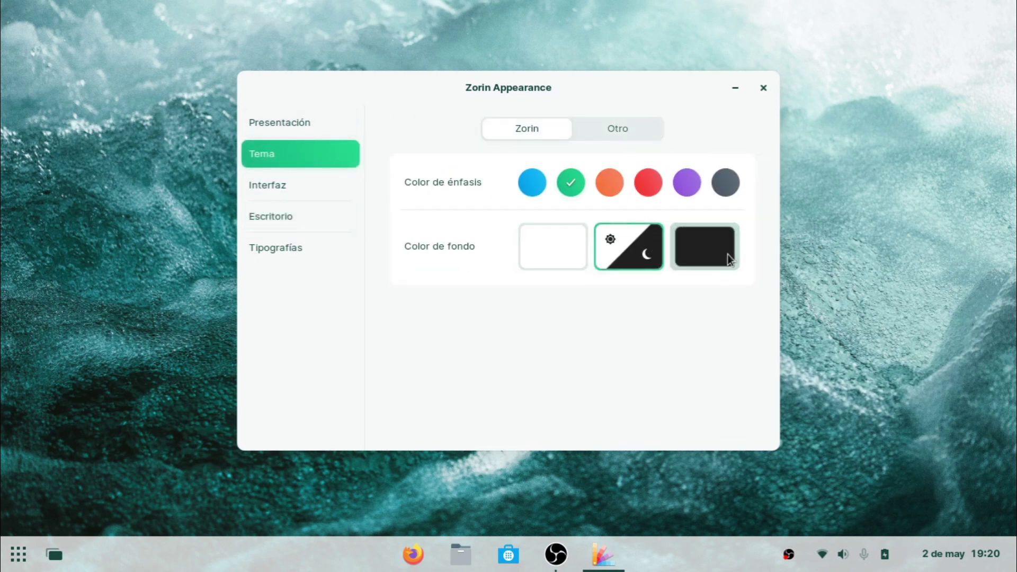
pyautogui.click(533, 182)
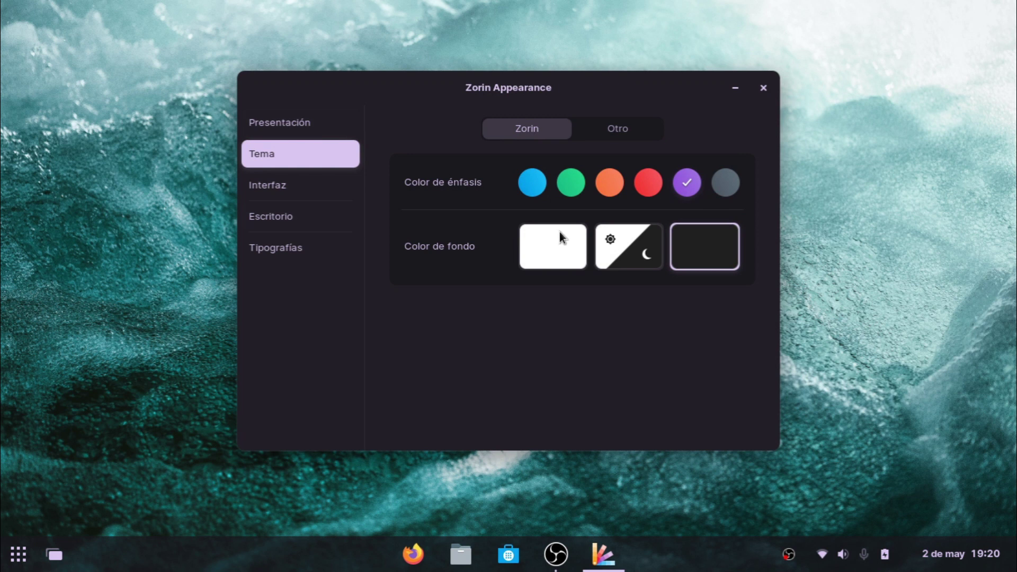
# Review the Interfaz, Escritorio and Tipografías settings, and close Zorin Appearance
pyautogui.click(298, 183)
pyautogui.click(294, 219)
pyautogui.click(293, 248)
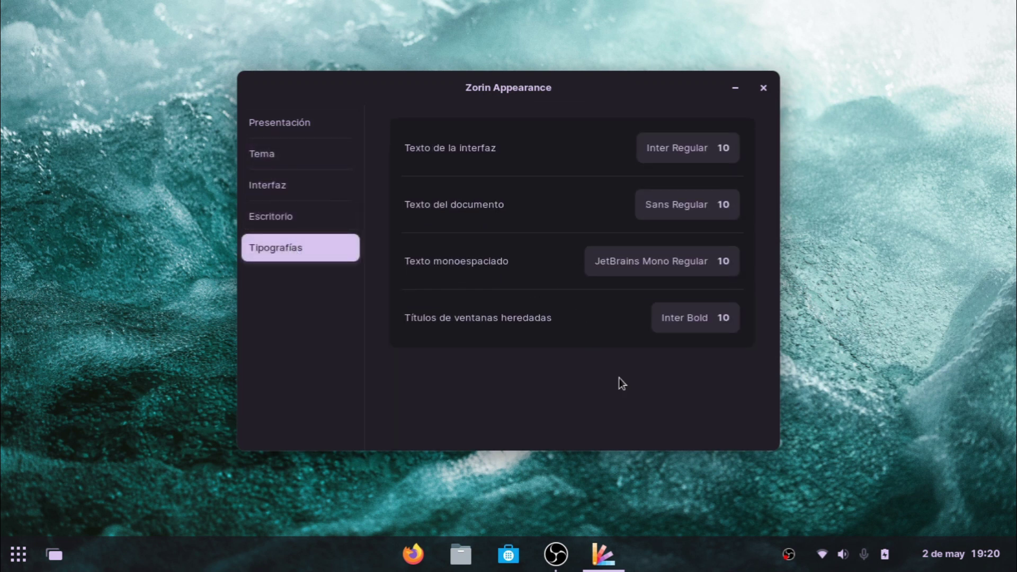
pyautogui.click(764, 88)
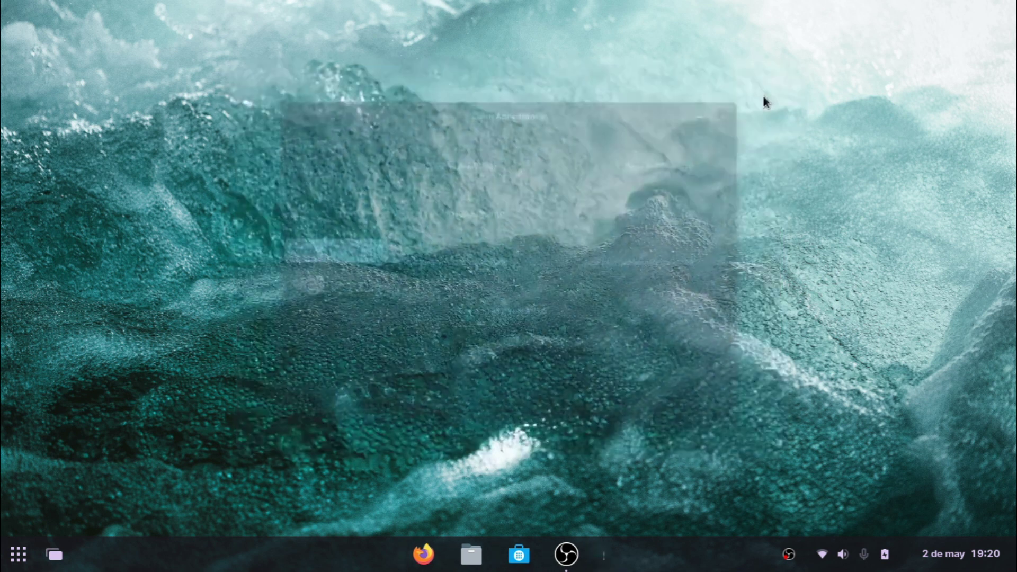
# Open the Software store past its welcome message, view the Sonido y vídeo category, and minimize the store
pyautogui.click(515, 563)
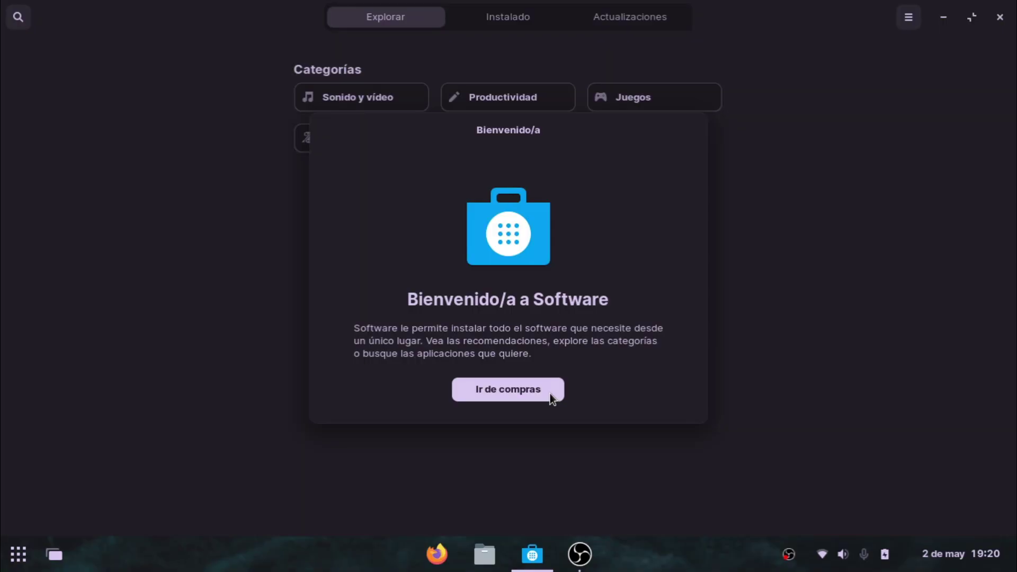
pyautogui.click(551, 396)
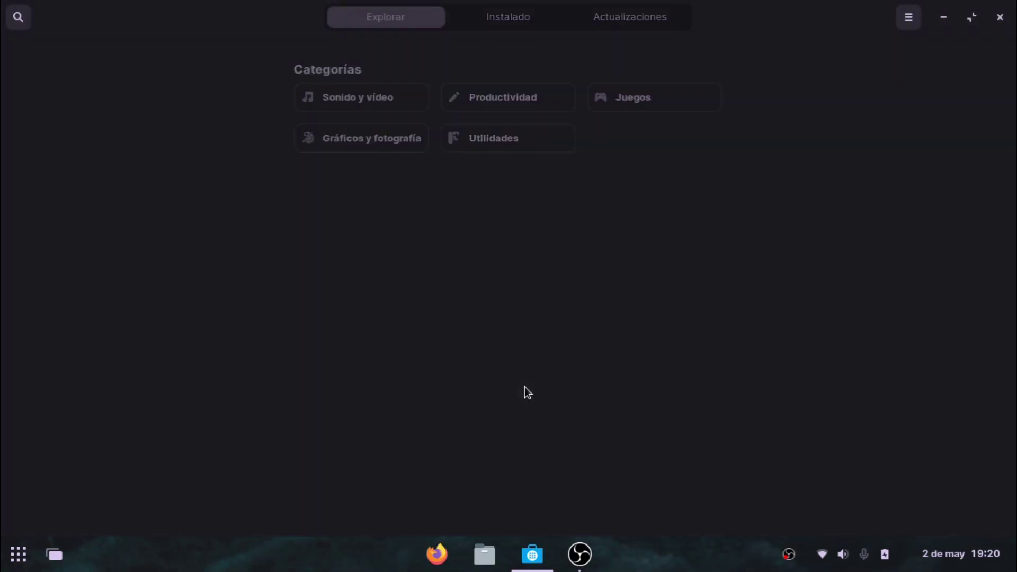
pyautogui.click(380, 101)
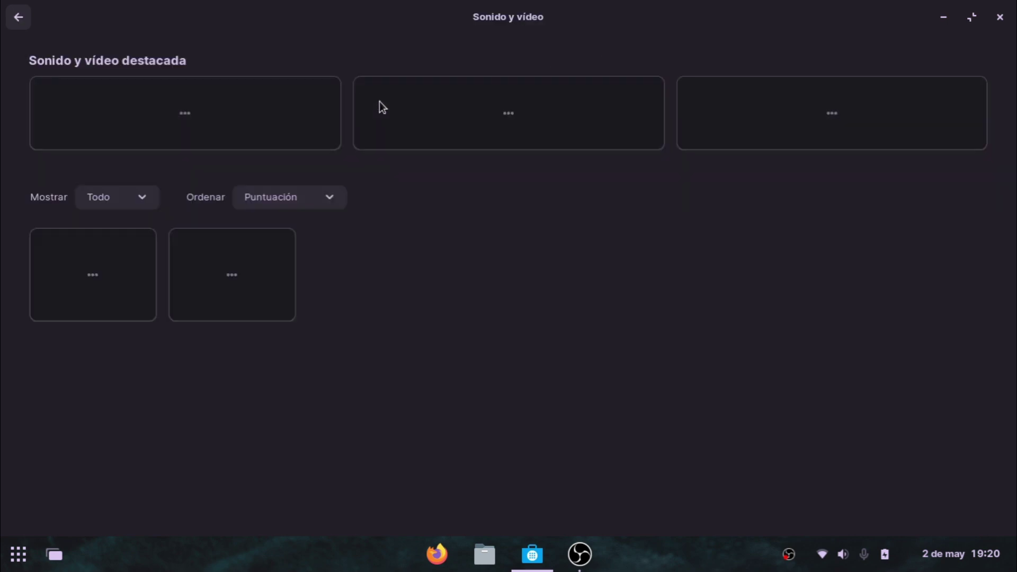
pyautogui.click(20, 19)
pyautogui.click(944, 19)
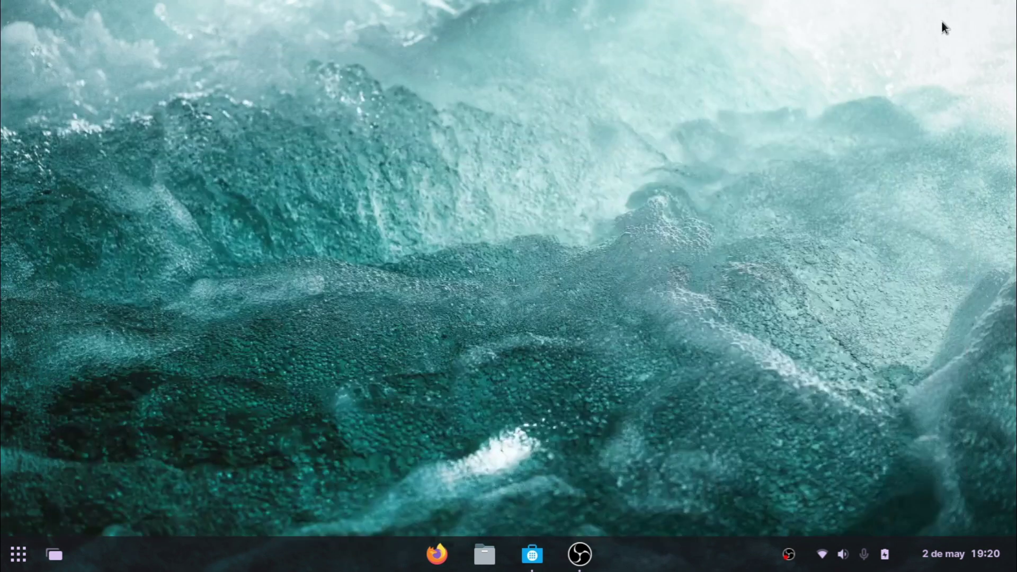
# Browse the installed applications and launch LibreOffice Calc
pyautogui.click(18, 554)
pyautogui.click(18, 554)
pyautogui.click(18, 554)
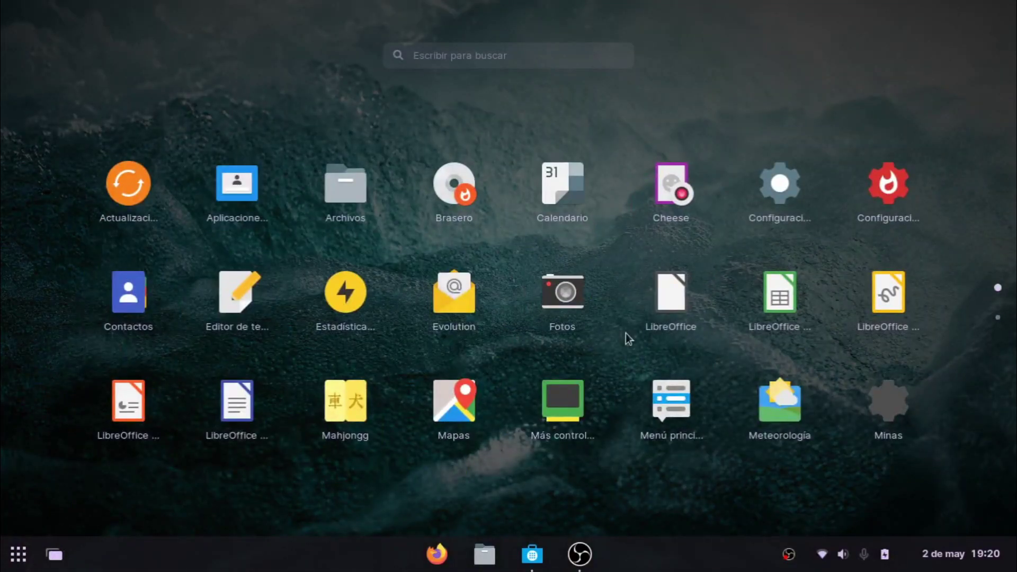
pyautogui.scroll(-1, 167, 403)
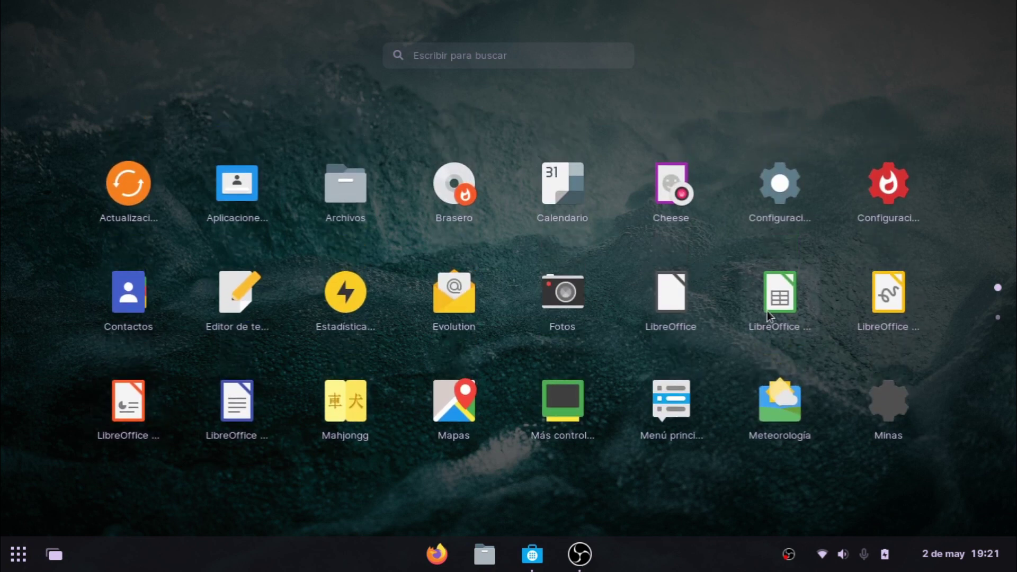
pyautogui.click(769, 315)
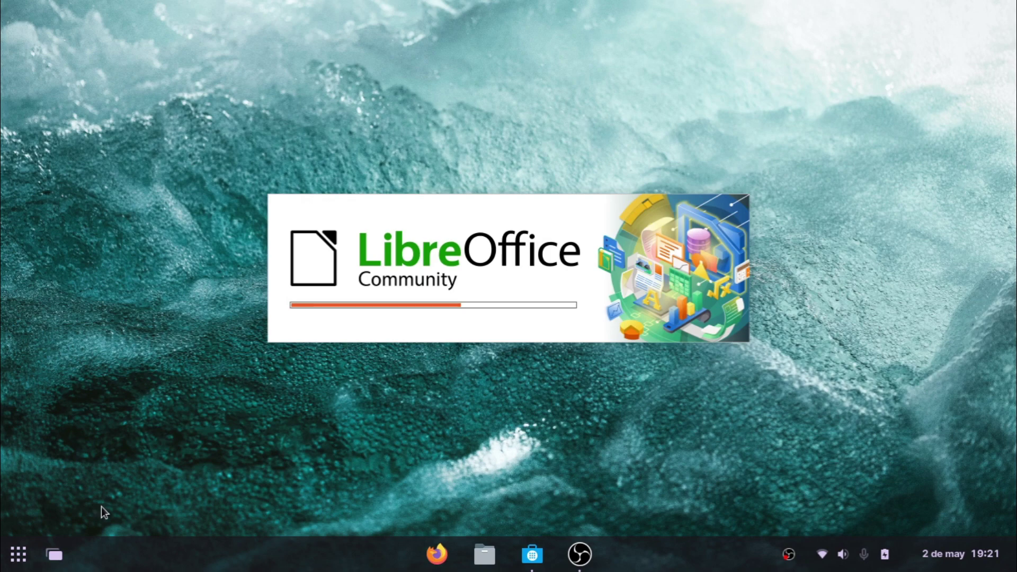
pyautogui.click(18, 555)
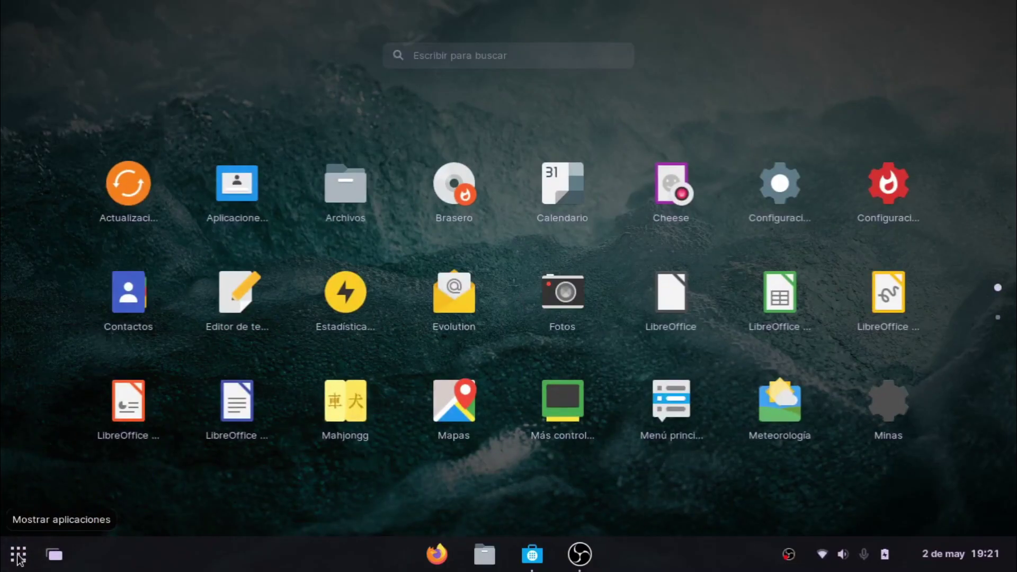
pyautogui.click(55, 554)
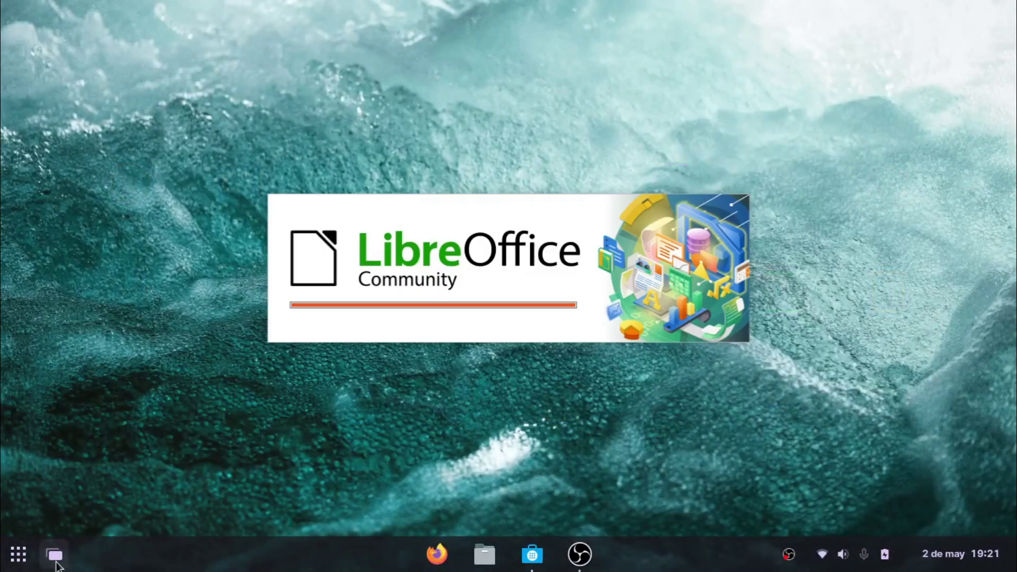
pyautogui.click(54, 555)
pyautogui.click(54, 555)
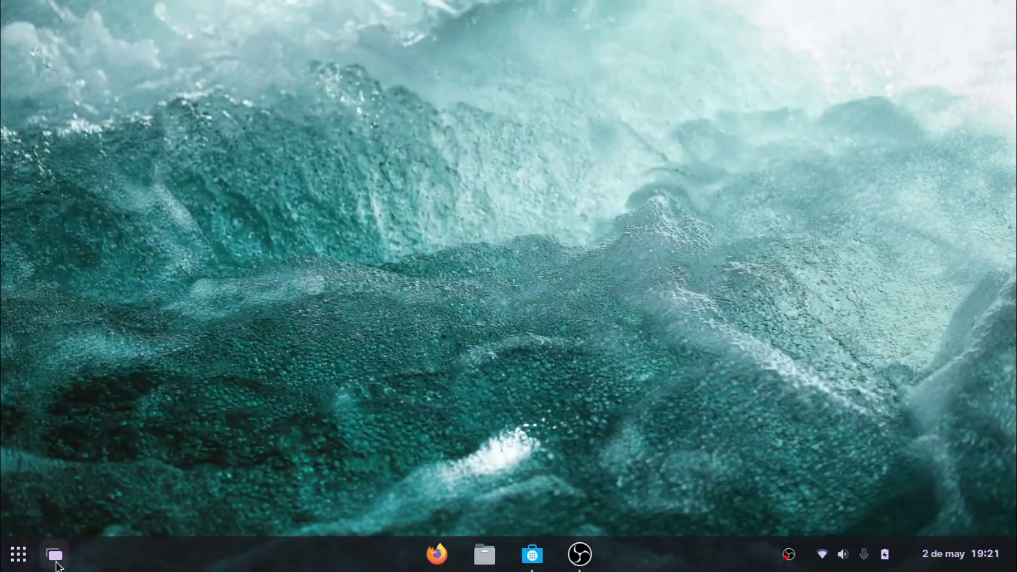
pyautogui.click(55, 555)
pyautogui.click(243, 241)
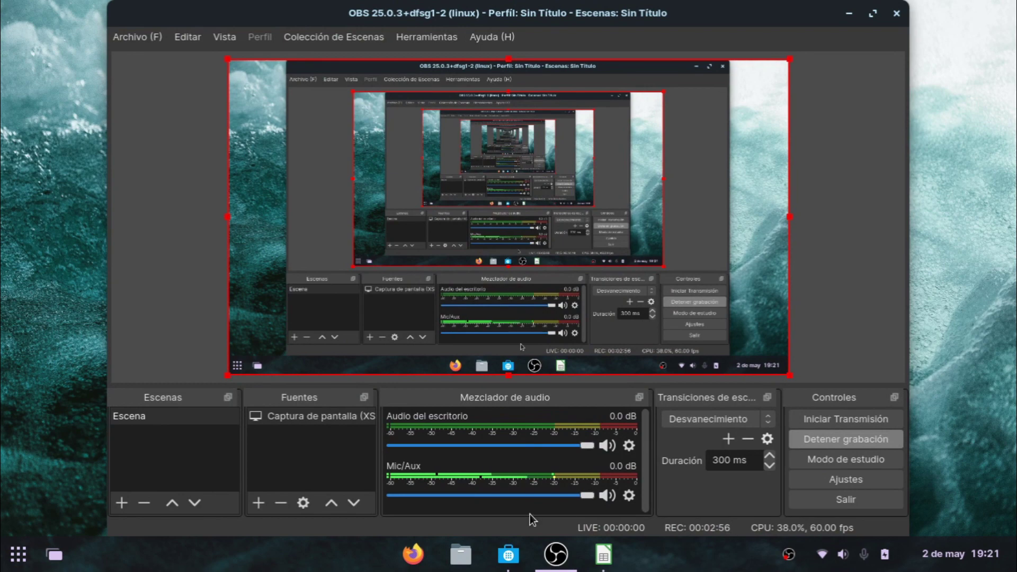
pyautogui.click(18, 555)
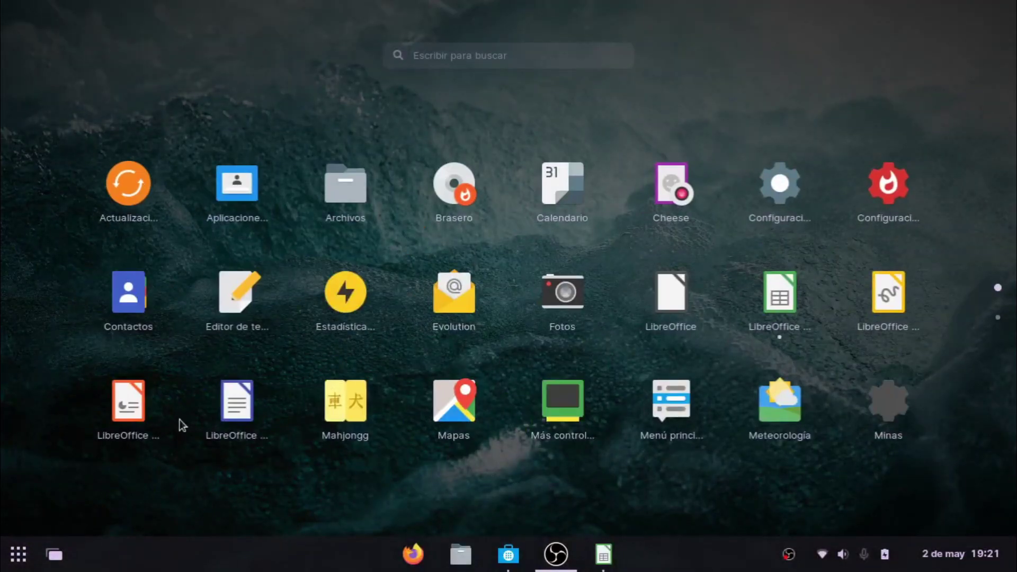
# In the blank Calc spreadsheet, enter 5 in cells E4 and E2 and add them in F2 with =E2+E4
pyautogui.click(604, 556)
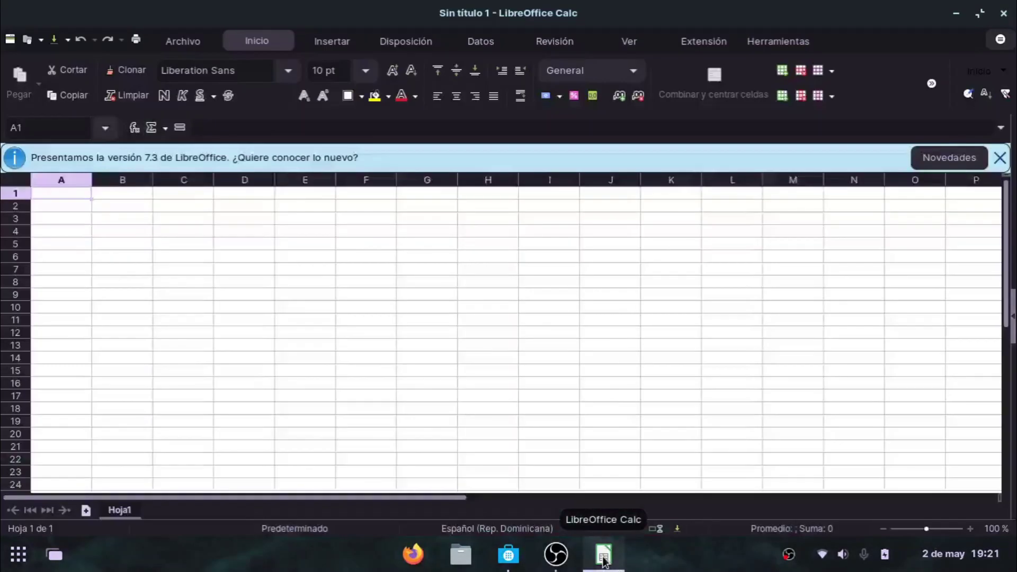
pyautogui.click(283, 232)
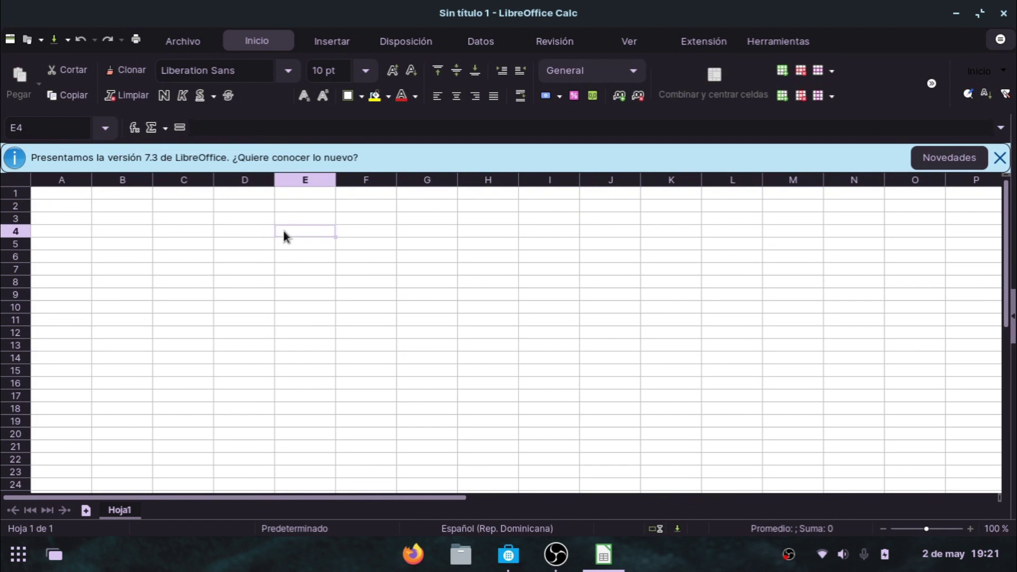
pyautogui.write('5')
pyautogui.click(306, 207)
pyautogui.write('5')
pyautogui.click(369, 206)
pyautogui.write('¿')
pyautogui.press('BackSpace')
pyautogui.write('=')
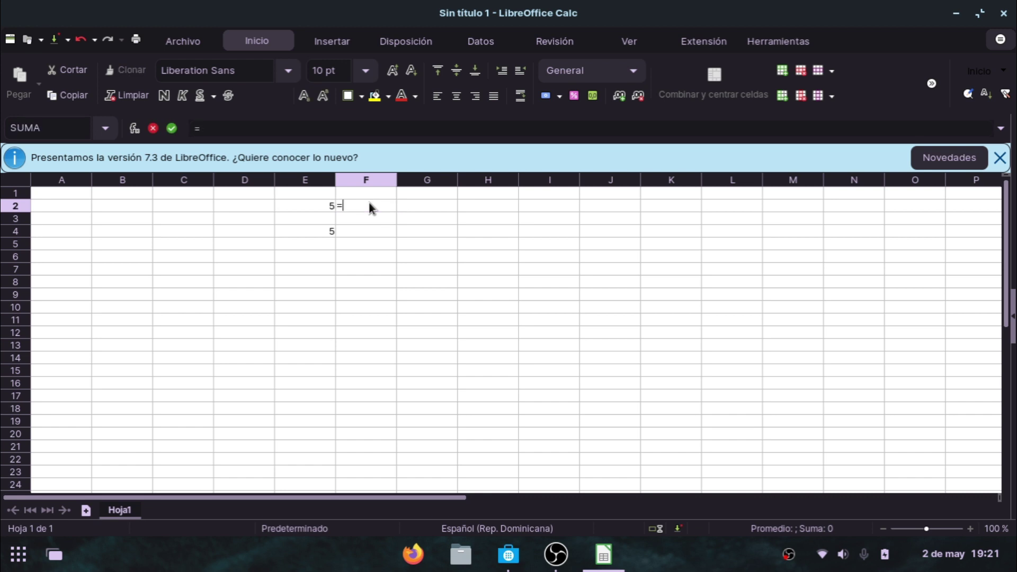
pyautogui.click(319, 206)
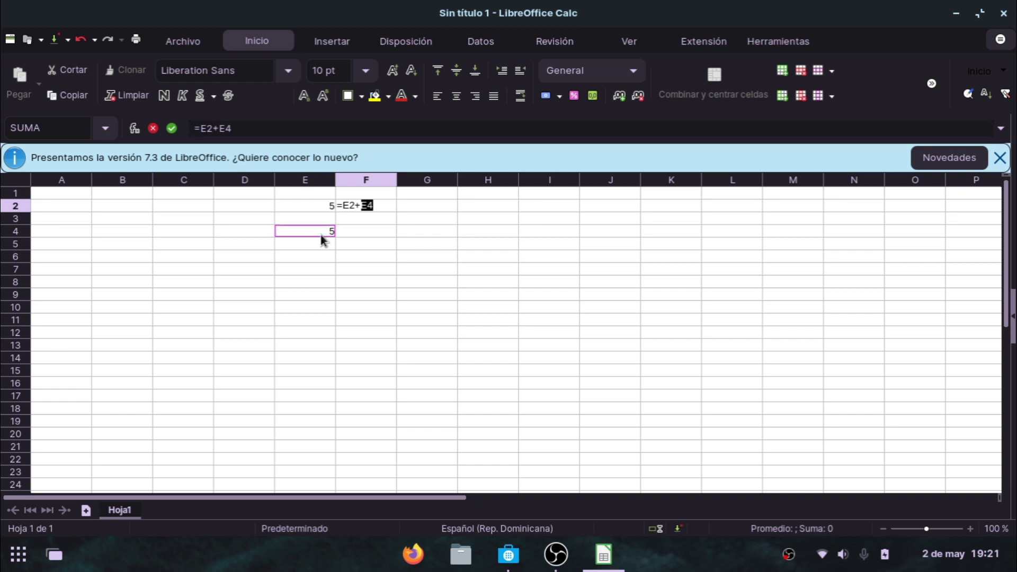
pyautogui.press('Return')
# Change cell E2 to 45 to recalculate the sum, and close the spreadsheet
pyautogui.click(320, 203)
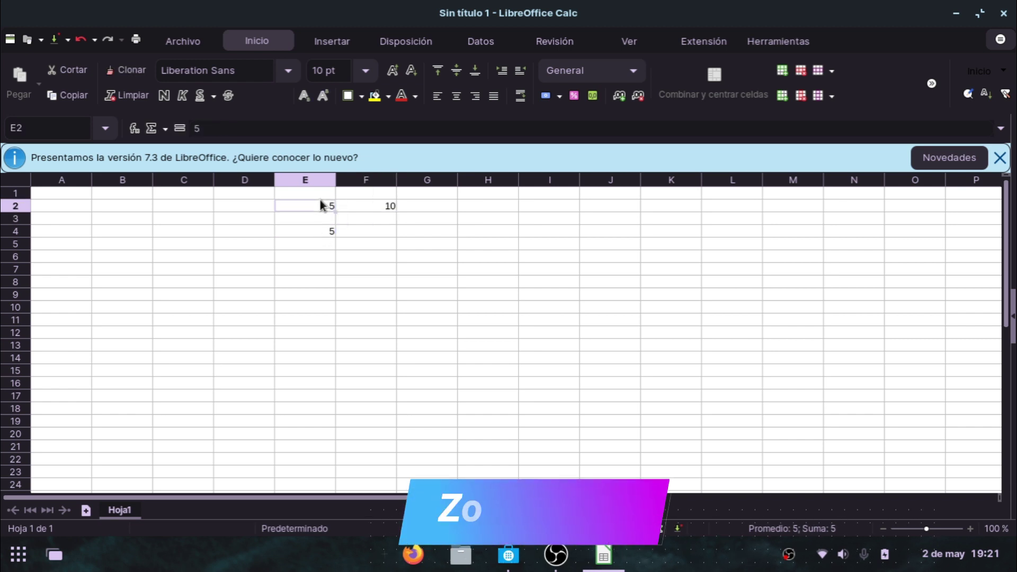
pyautogui.write('45')
pyautogui.press('Return')
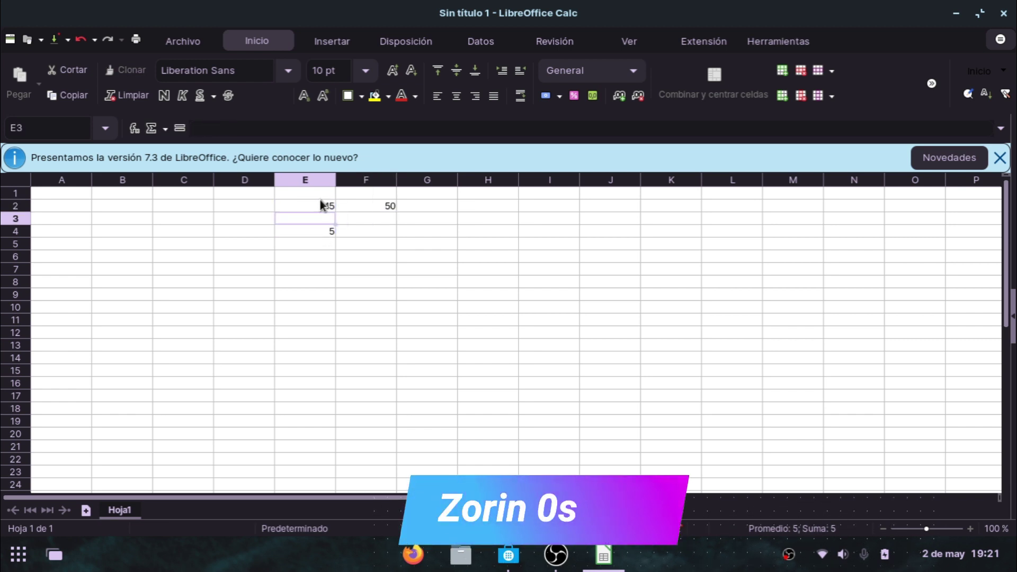
pyautogui.click(1004, 13)
pyautogui.click(376, 316)
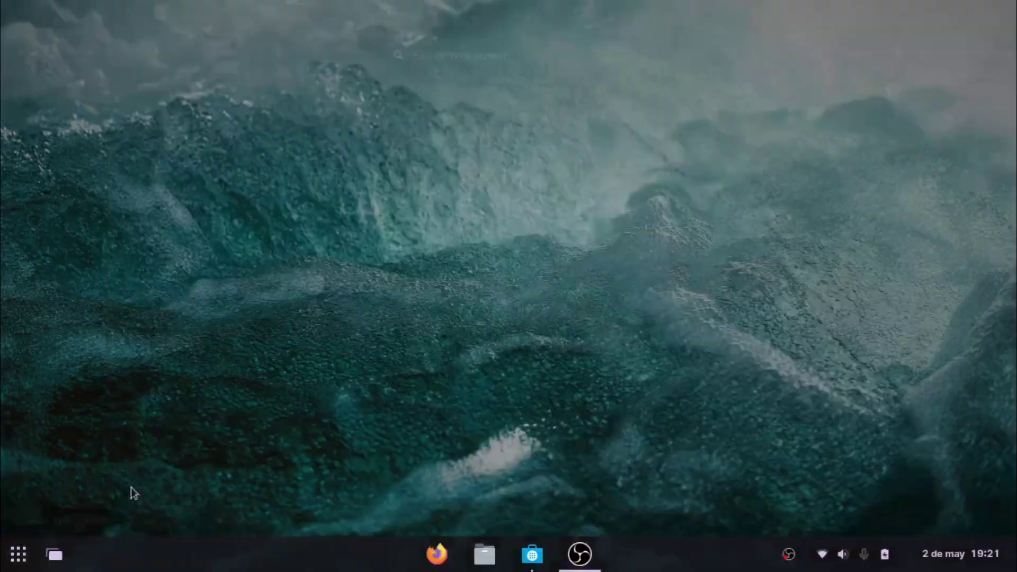
pyautogui.click(18, 554)
pyautogui.click(18, 554)
pyautogui.click(579, 554)
pyautogui.click(579, 554)
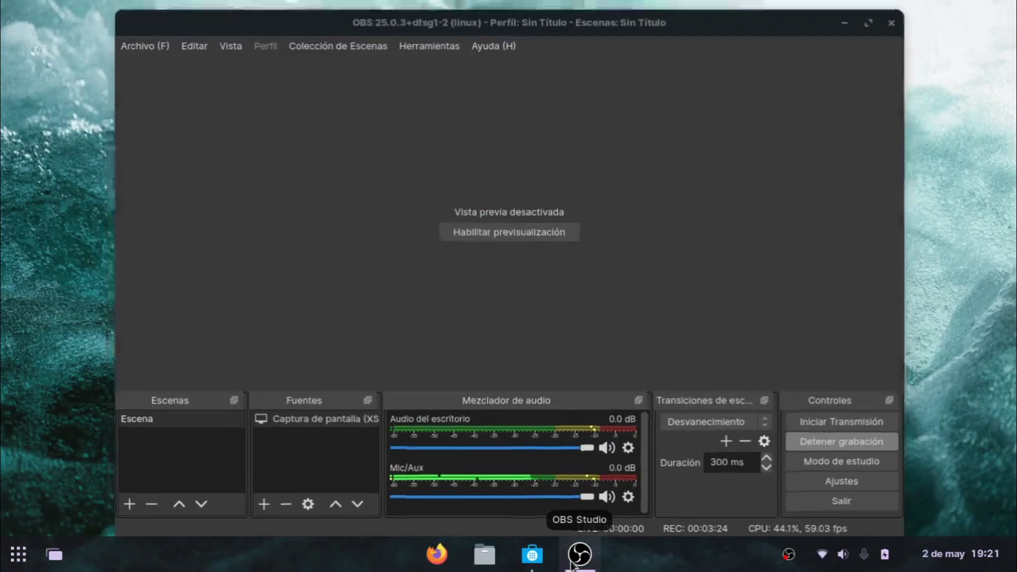
# Launch LibreOffice Impress from the installed applications and create a presentation from the Golosina template
pyautogui.click(16, 554)
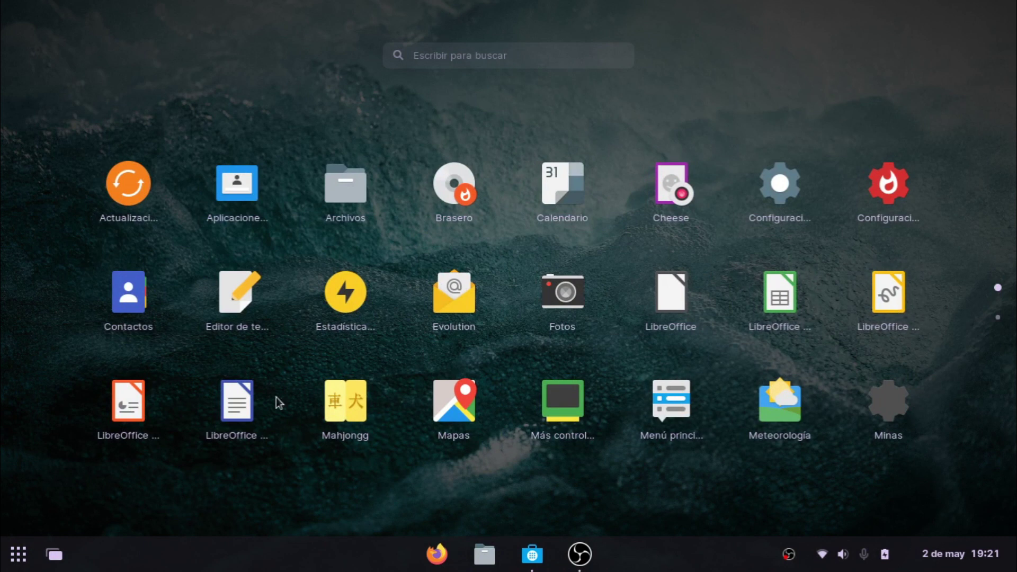
pyautogui.click(113, 413)
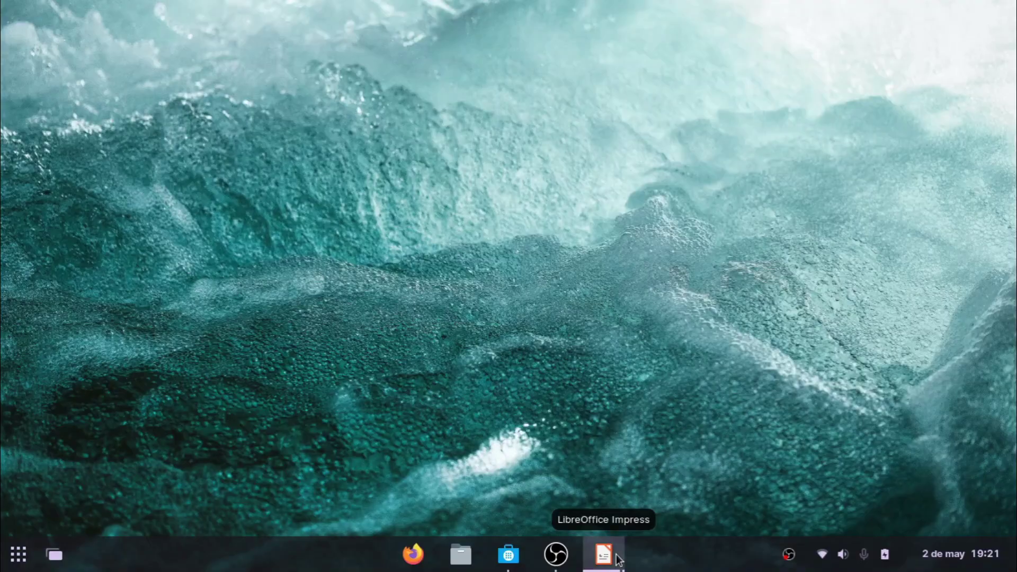
pyautogui.moveTo(617, 559)
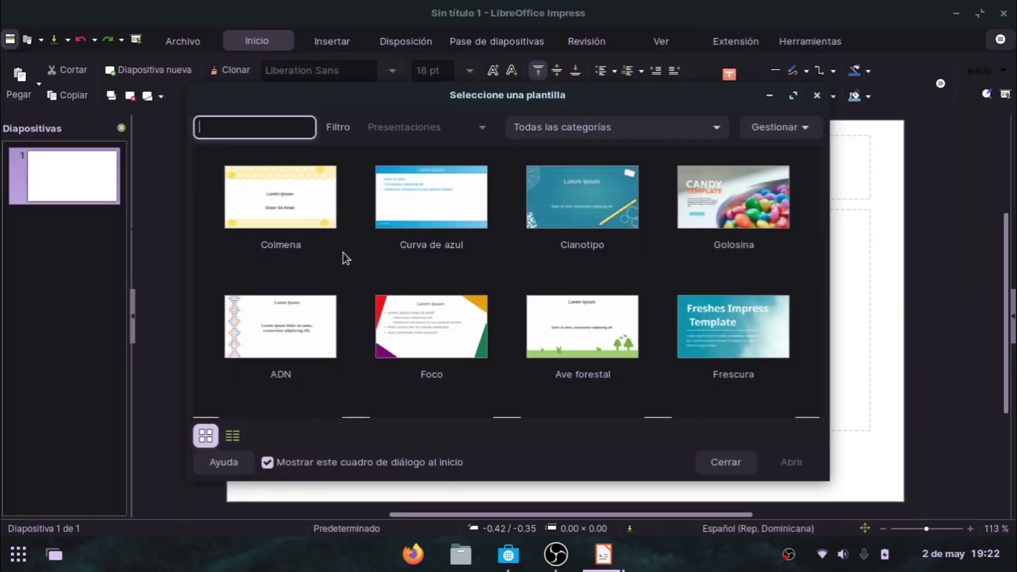
pyautogui.click(685, 201)
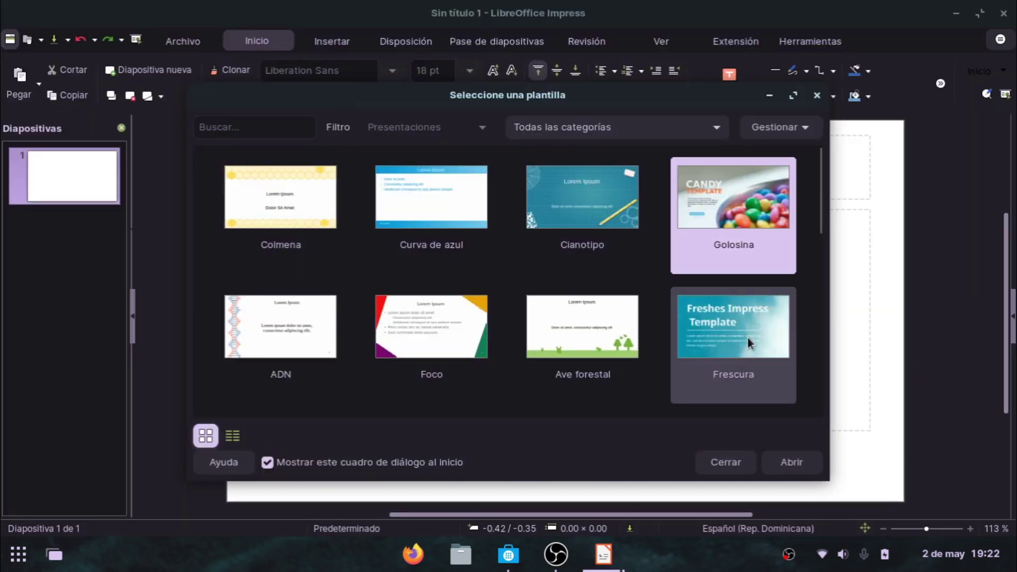
pyautogui.click(780, 465)
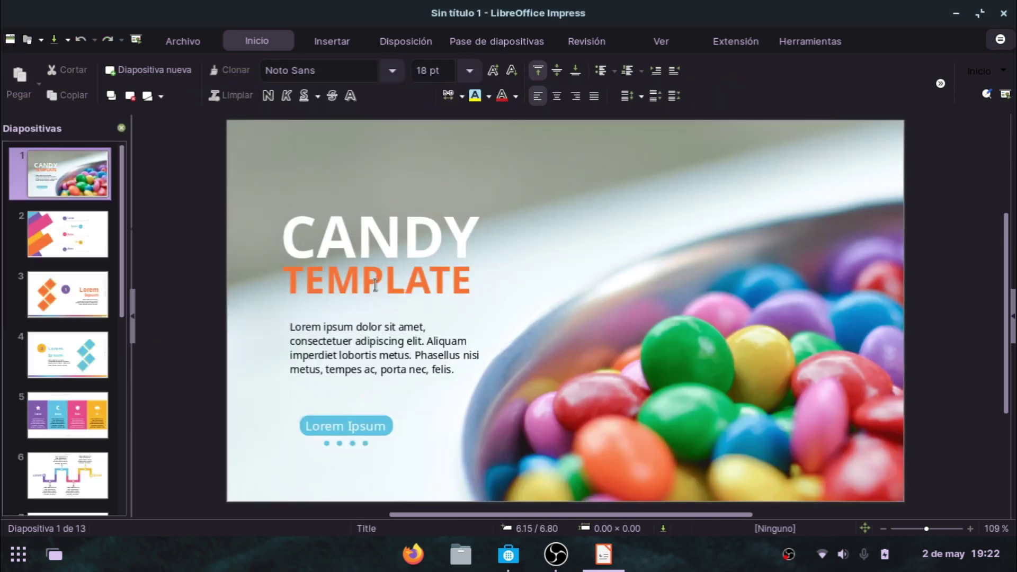
# Replace the orange TEMPLATE text on the title slide with "Hola como estan" followed by a line break
pyautogui.click(385, 287)
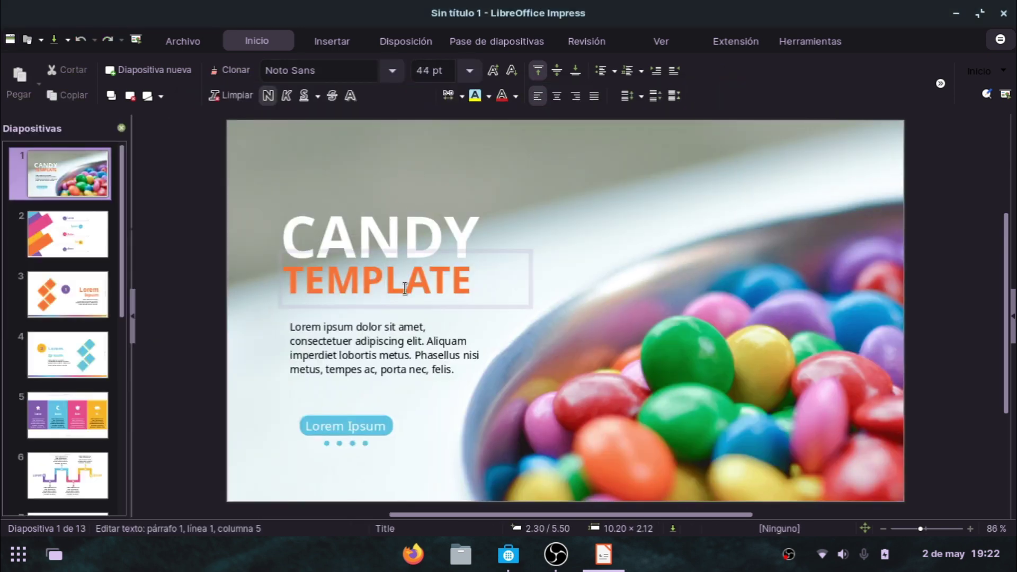
pyautogui.write('hol')
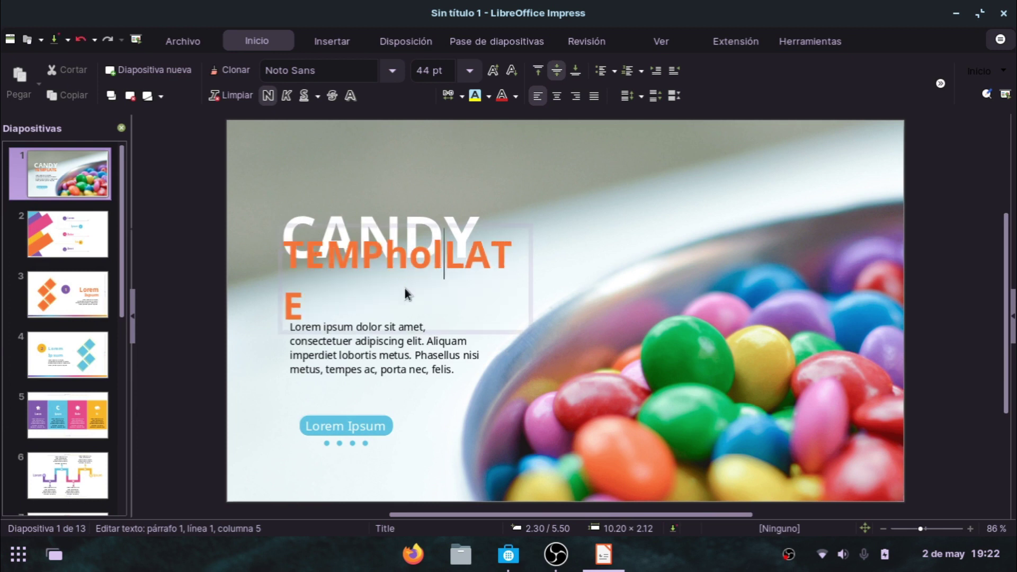
pyautogui.hotkey('ctrl', 'o')
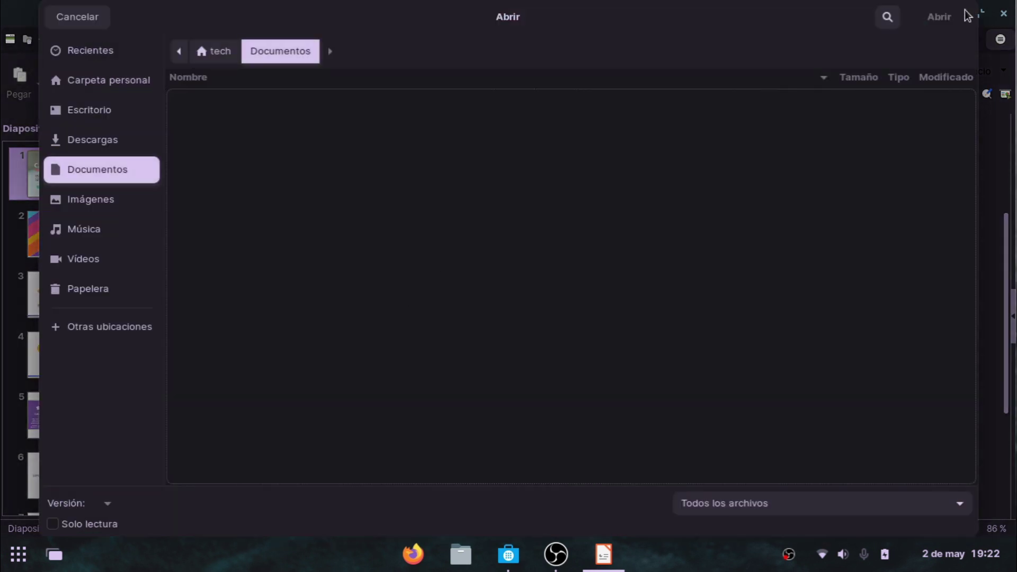
pyautogui.click(88, 17)
pyautogui.press('BackSpace')
pyautogui.press('BackSpace')
pyautogui.press('End')
pyautogui.press('BackSpace')
pyautogui.press('BackSpace')
pyautogui.press('BackSpace')
pyautogui.press('BackSpace')
pyautogui.press('BackSpace')
pyautogui.press('BackSpace')
pyautogui.press('BackSpace')
pyautogui.press('BackSpace')
pyautogui.press('BackSpace')
pyautogui.write('h')
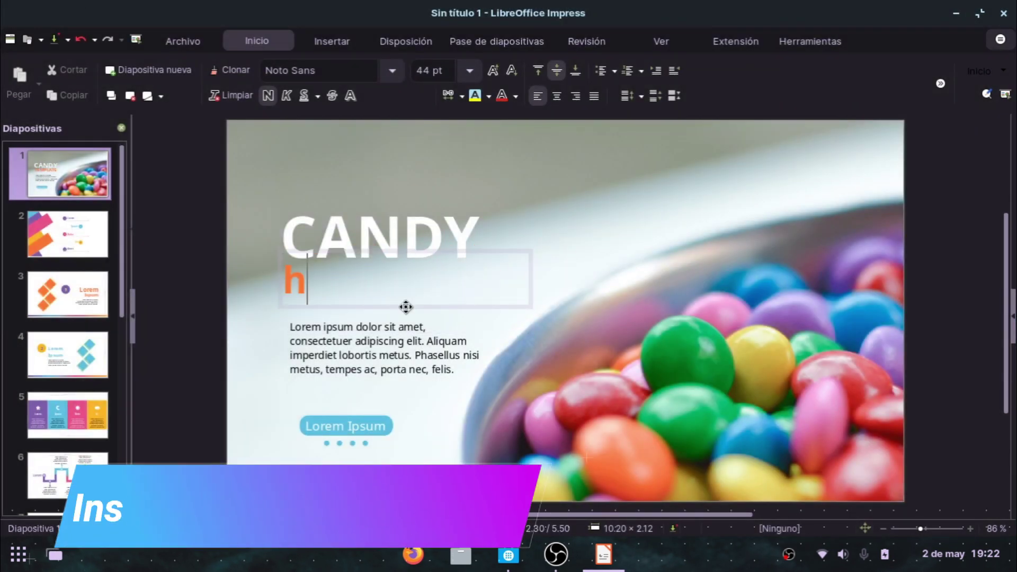
pyautogui.write('ola como e')
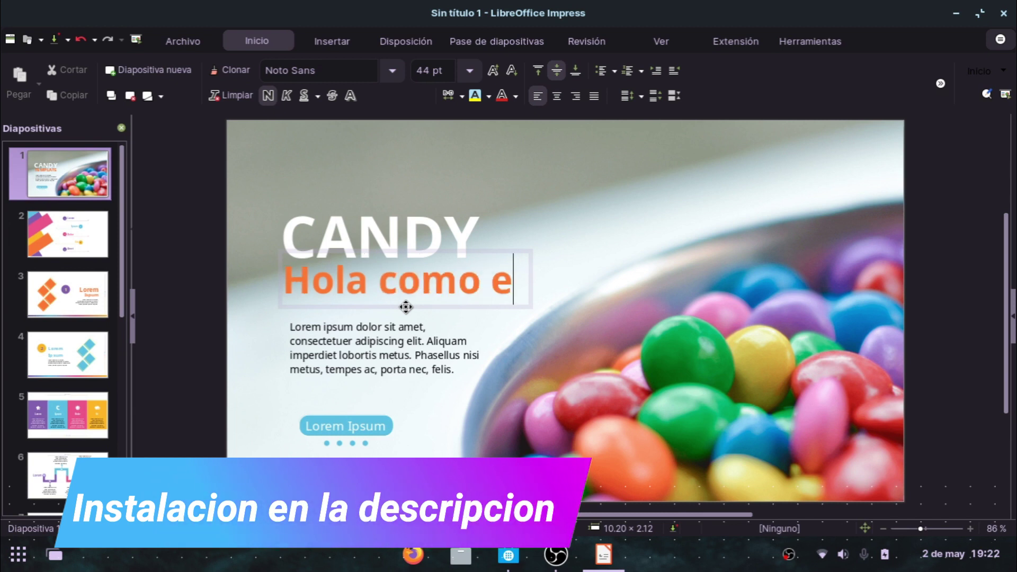
pyautogui.write('stan')
pyautogui.hotkey('shift', 'Return')
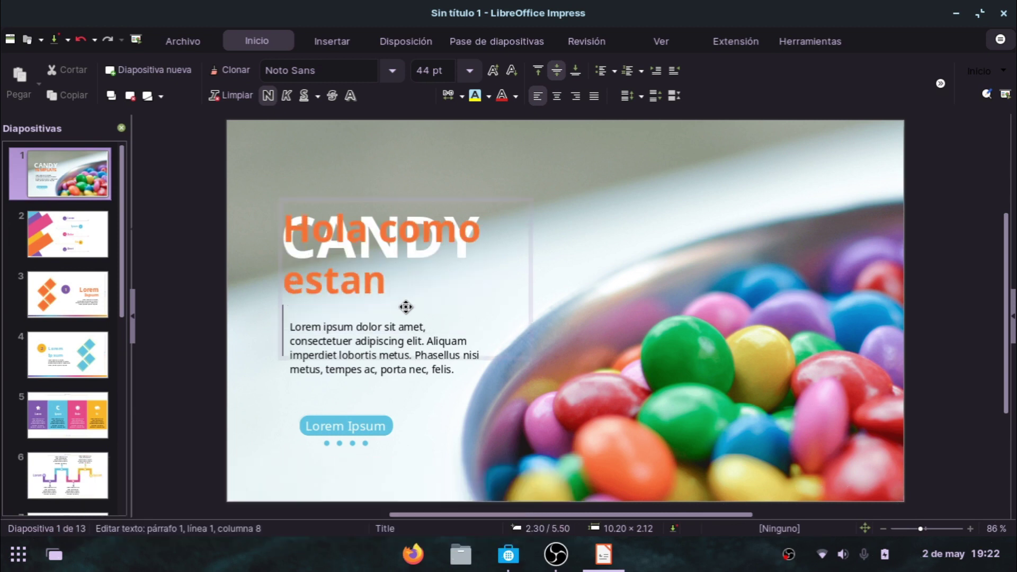
# Close the presentation without saving and launch LibreOffice Writer from the installed applications
pyautogui.click(1004, 13)
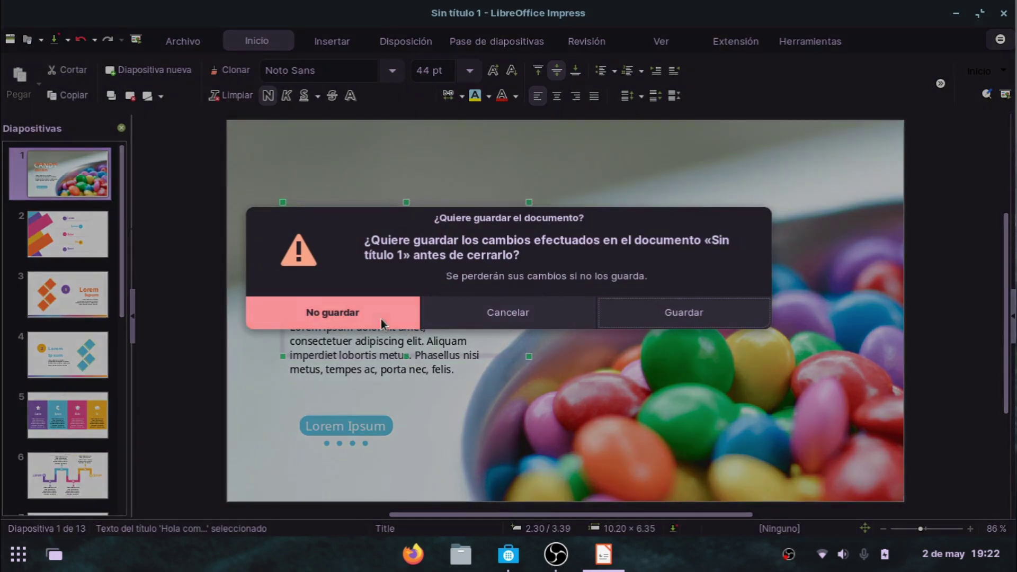
pyautogui.click(380, 317)
pyautogui.click(46, 547)
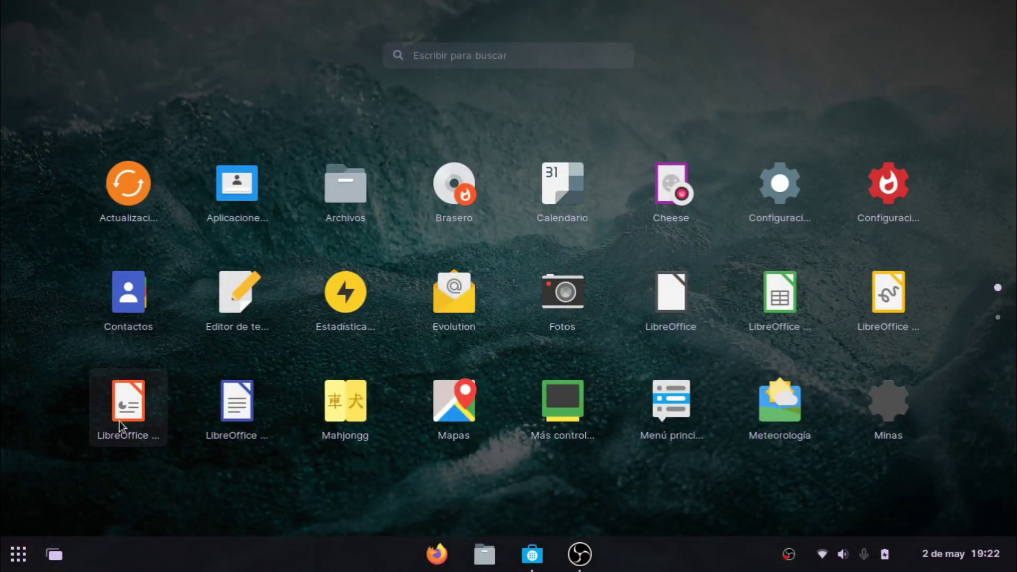
pyautogui.click(218, 408)
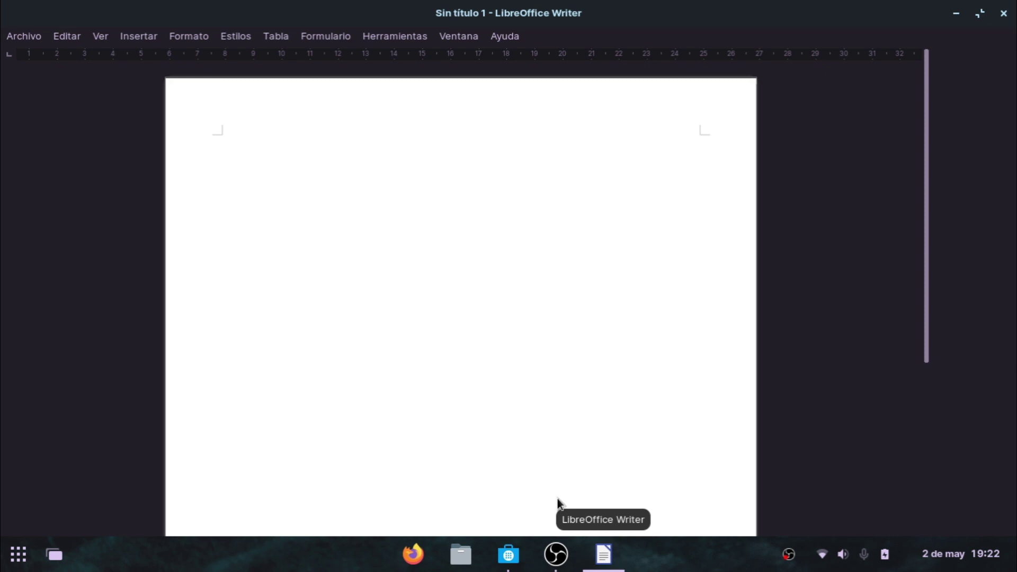
# Write "Hola como estan" in the blank Writer document, and close it without saving
pyautogui.write('hola ')
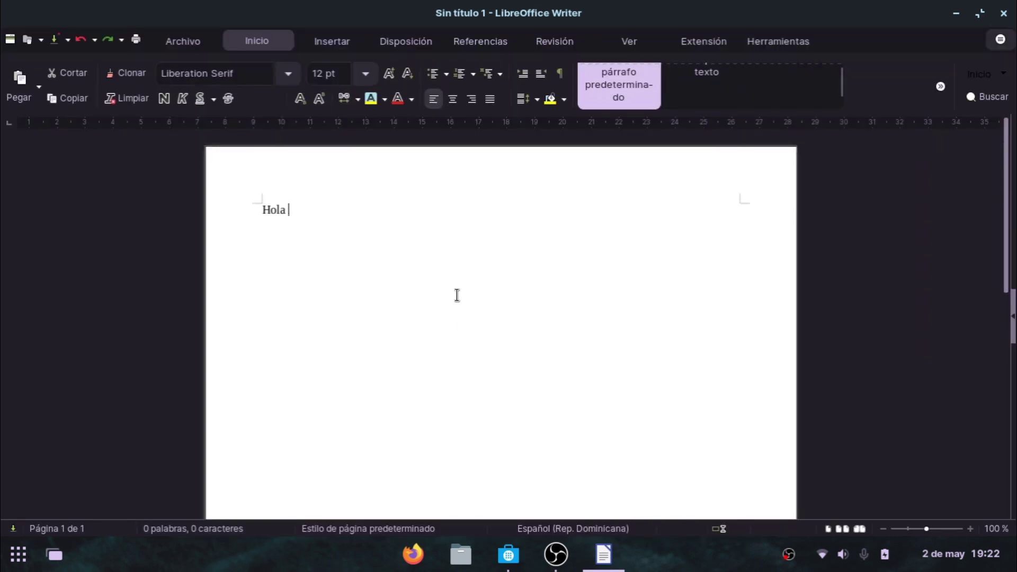
pyautogui.write('comm')
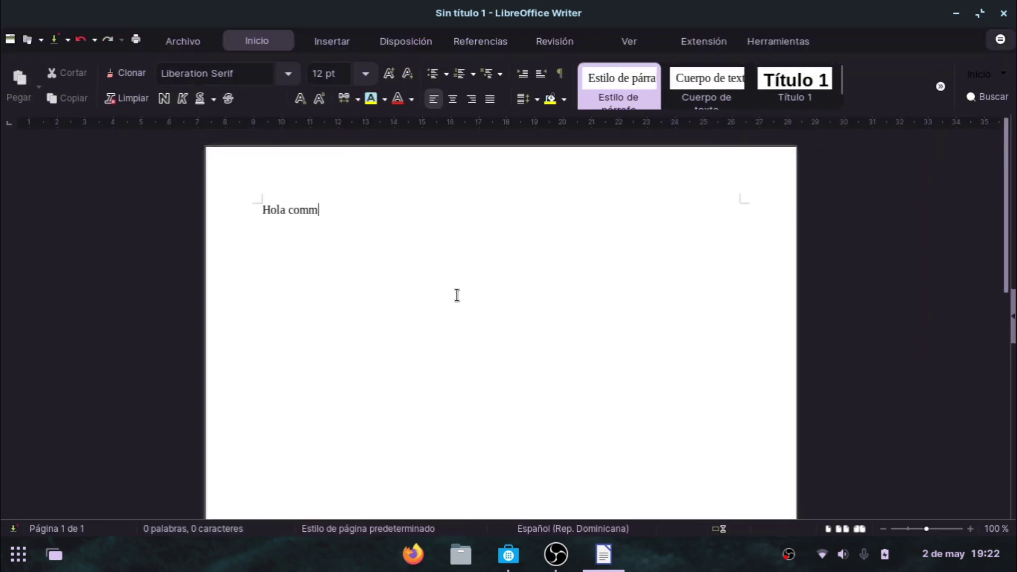
pyautogui.write('o')
pyautogui.press('BackSpace')
pyautogui.press('BackSpace')
pyautogui.press('BackSpace')
pyautogui.write('o estan')
pyautogui.press('BackSpace')
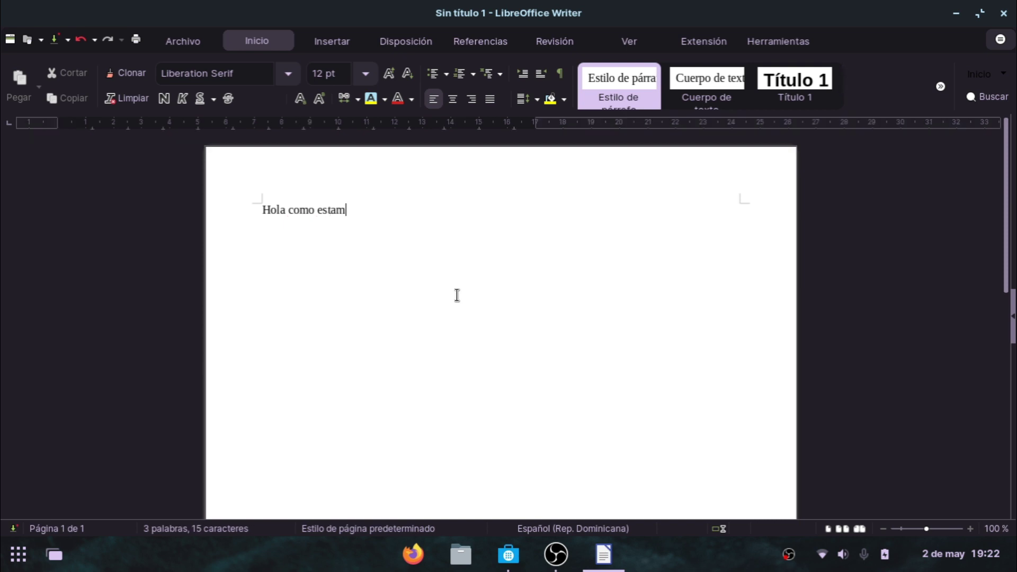
pyautogui.press('BackSpace')
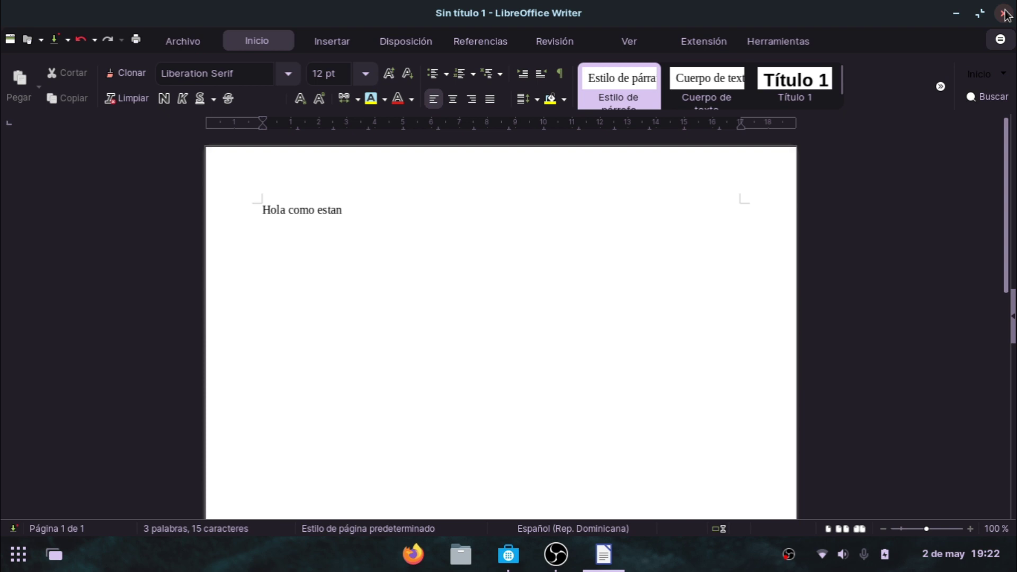
pyautogui.click(1003, 13)
pyautogui.click(317, 312)
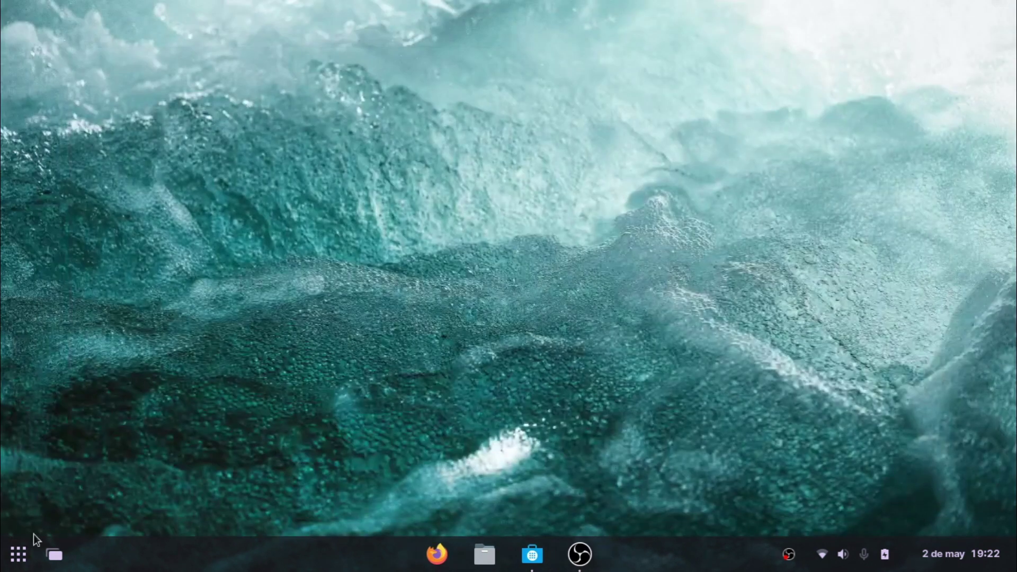
# Browse the installed applications, including the contents of the Utilidades folder
pyautogui.click(18, 554)
pyautogui.scroll(-1, 323, 363)
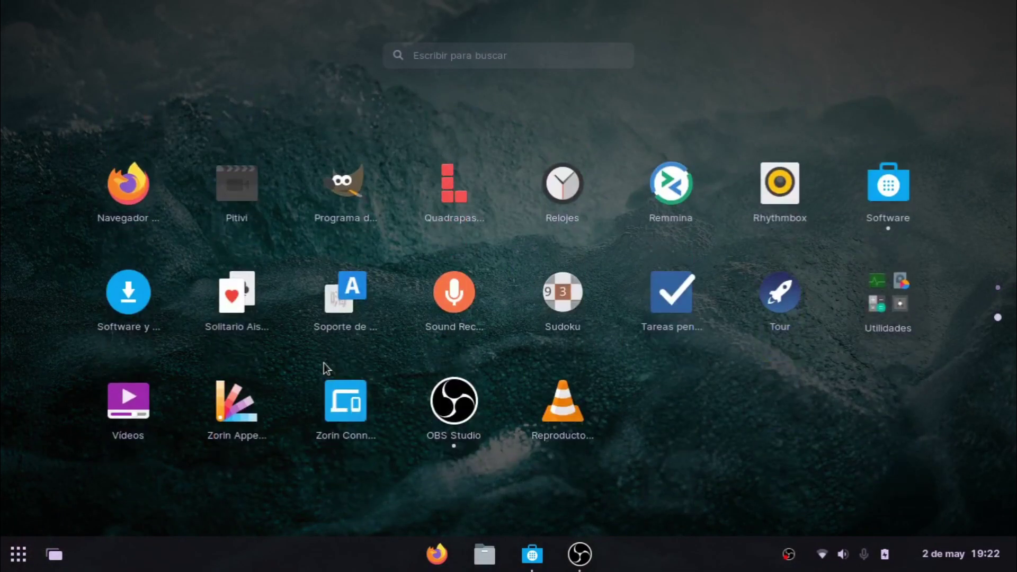
pyautogui.scroll(1, 323, 363)
pyautogui.scroll(-1, 545, 408)
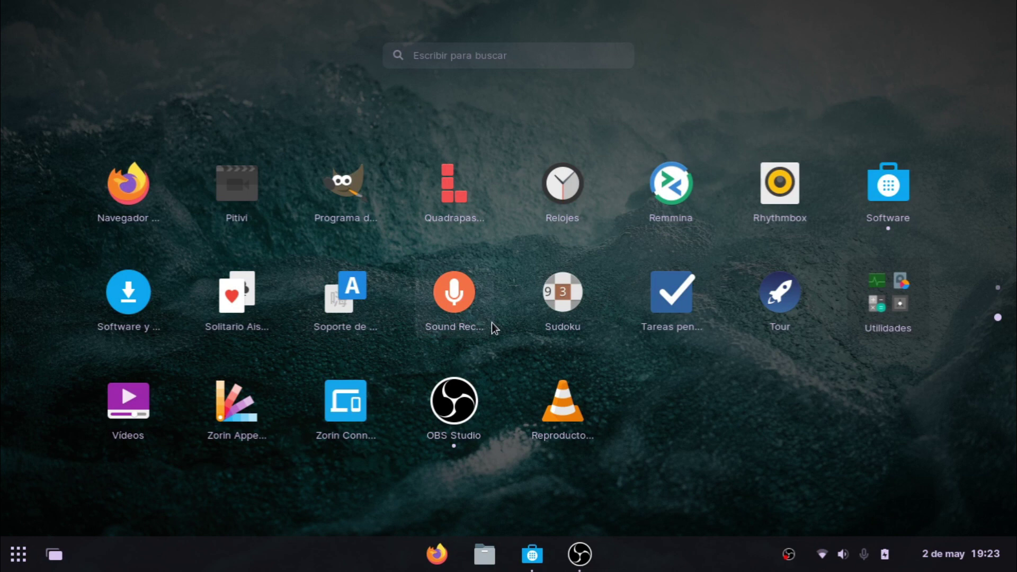
pyautogui.click(856, 300)
pyautogui.scroll(-1, 614, 344)
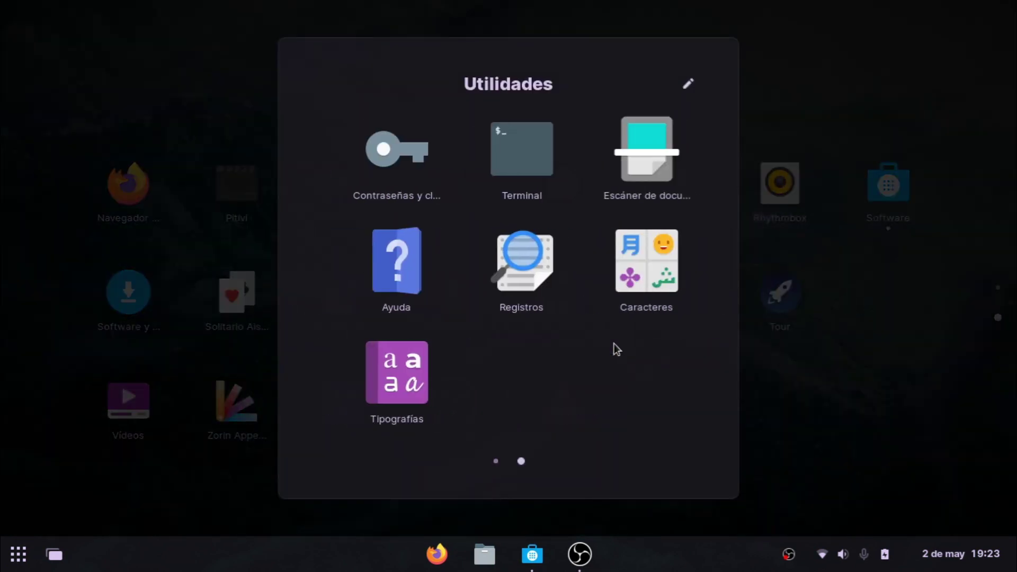
pyautogui.click(794, 402)
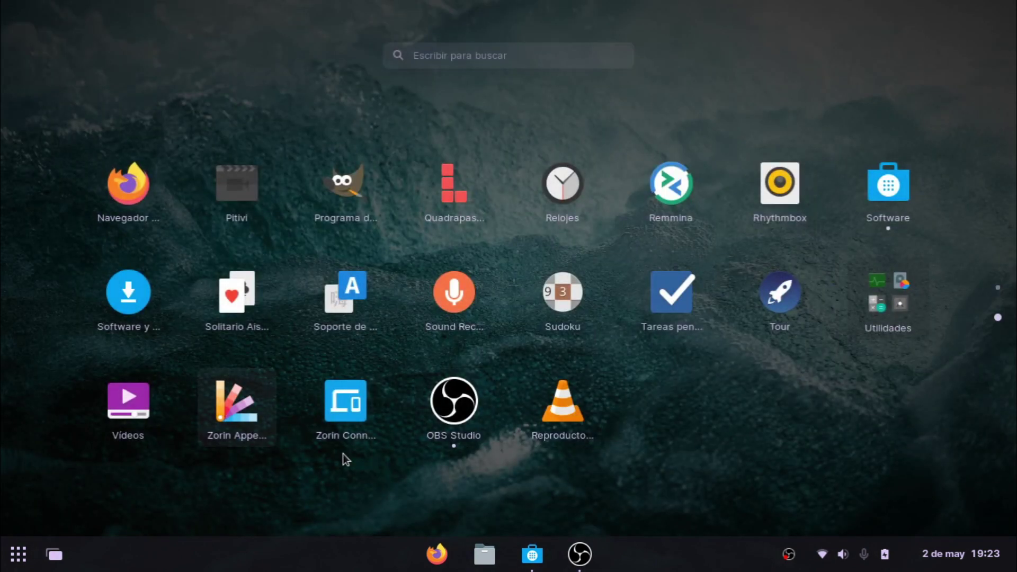
# Launch the Firefox browser and load YouTube in a new tab from its shortcut
pyautogui.click(129, 191)
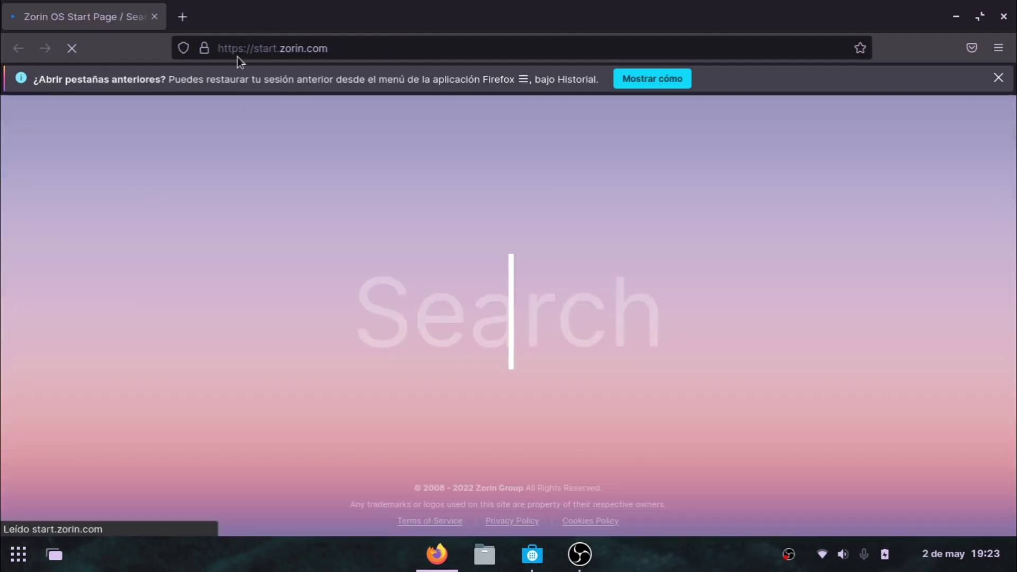
pyautogui.click(182, 19)
pyautogui.click(113, 15)
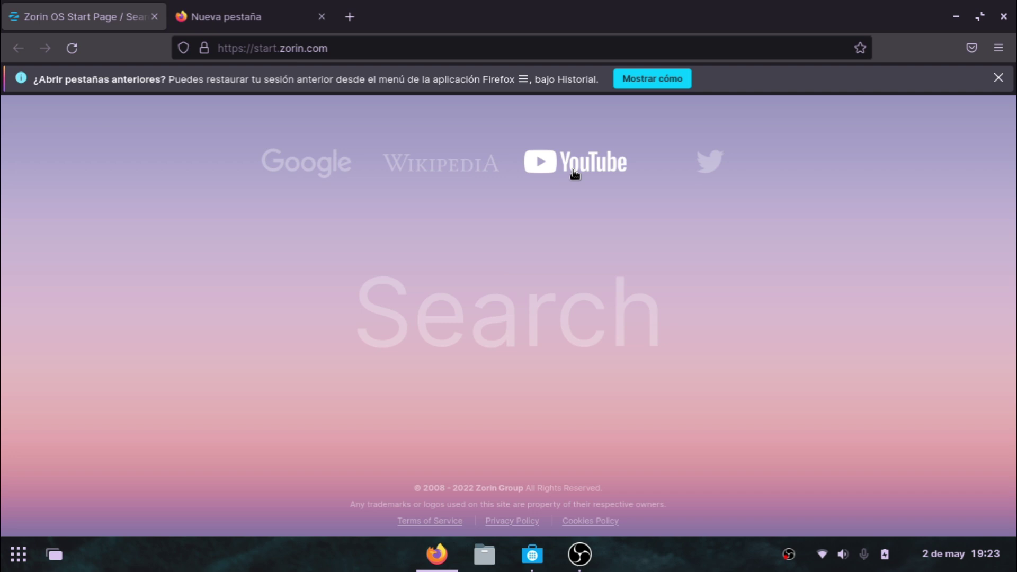
pyautogui.click(558, 170)
pyautogui.click(243, 19)
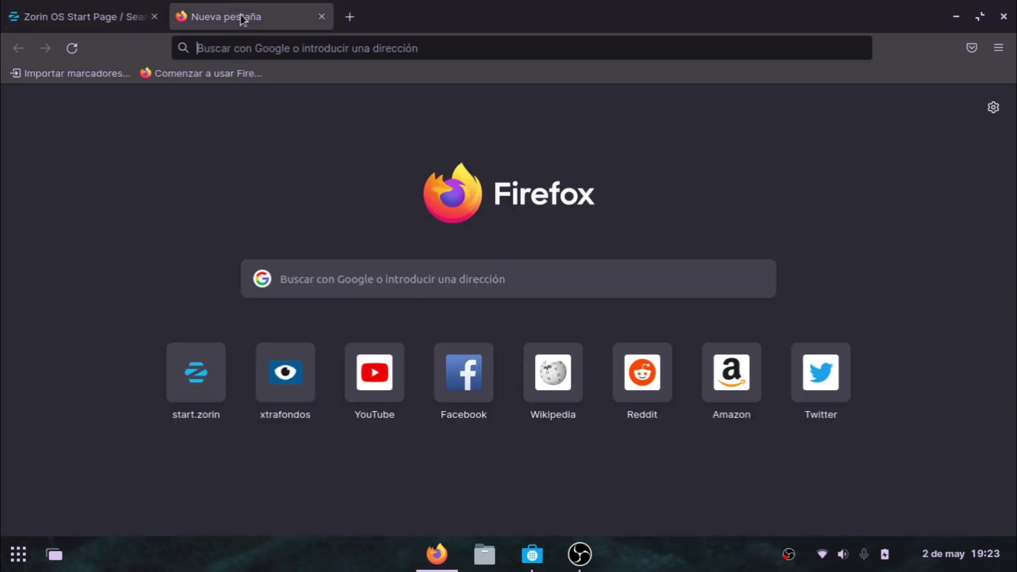
pyautogui.click(249, 49)
pyautogui.click(382, 371)
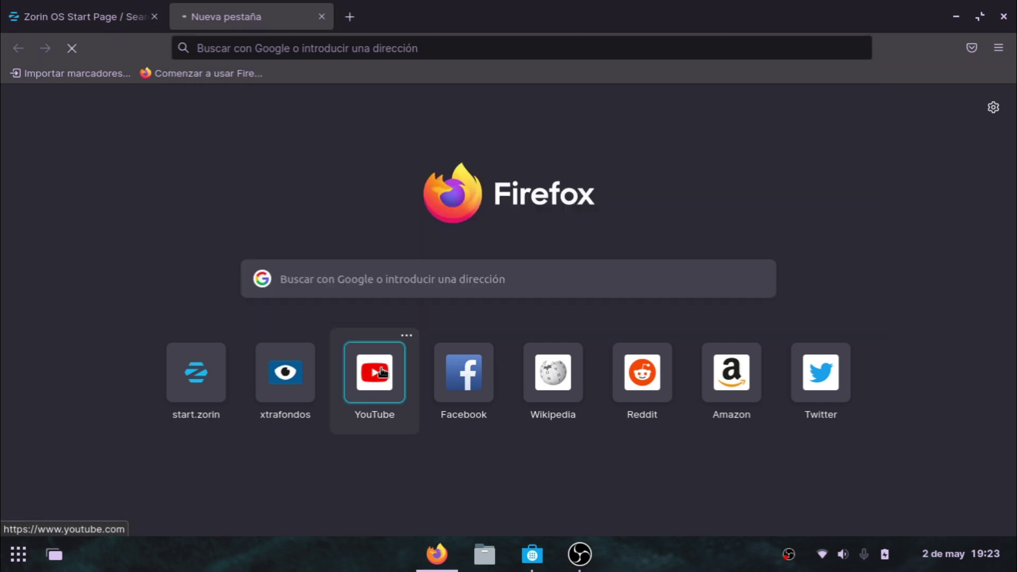
# Switch to the Software store, review its updates and installed applications, and minimize it
pyautogui.click(532, 554)
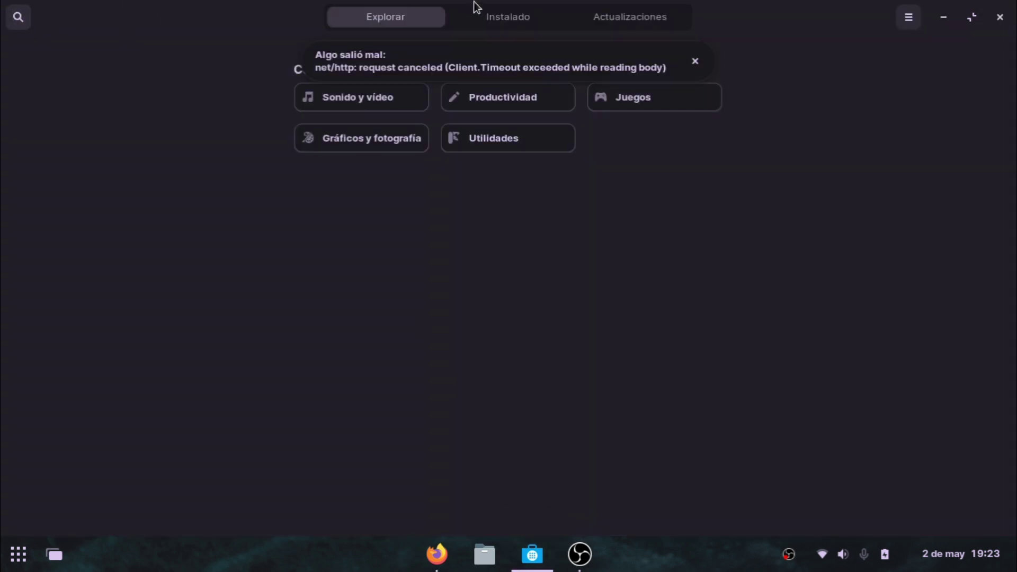
pyautogui.click(518, 22)
pyautogui.click(638, 15)
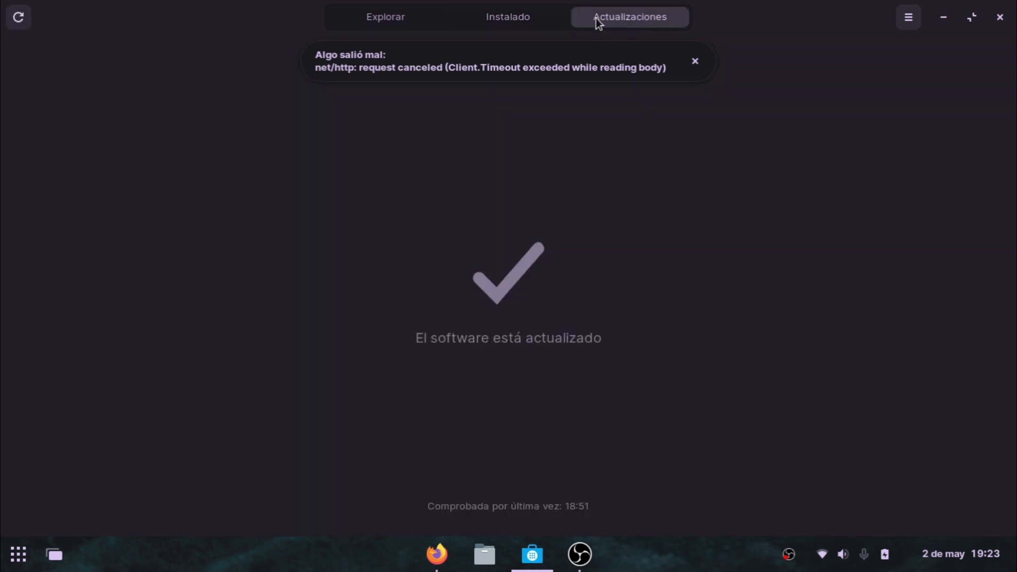
pyautogui.click(540, 20)
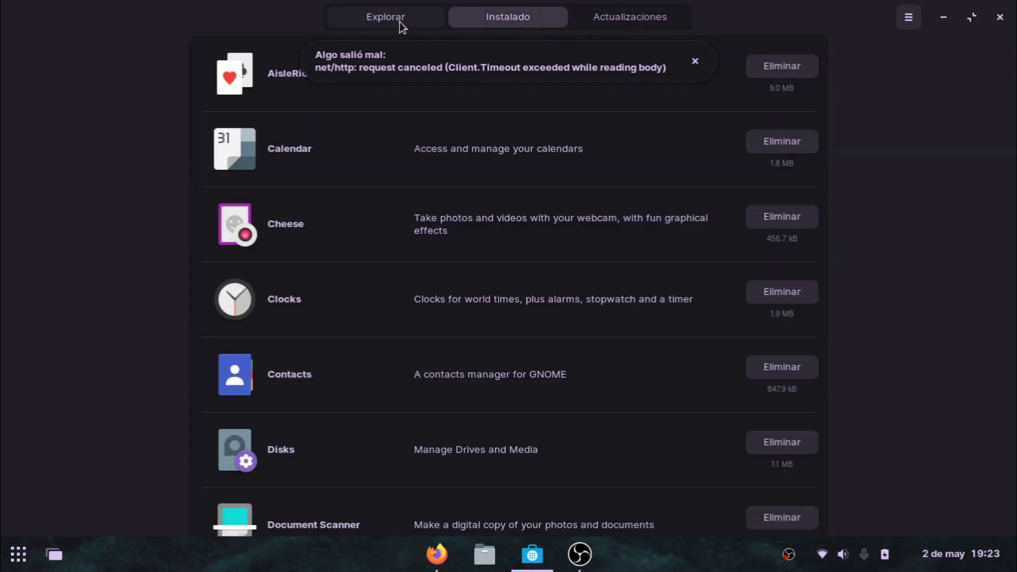
pyautogui.click(400, 23)
pyautogui.click(533, 8)
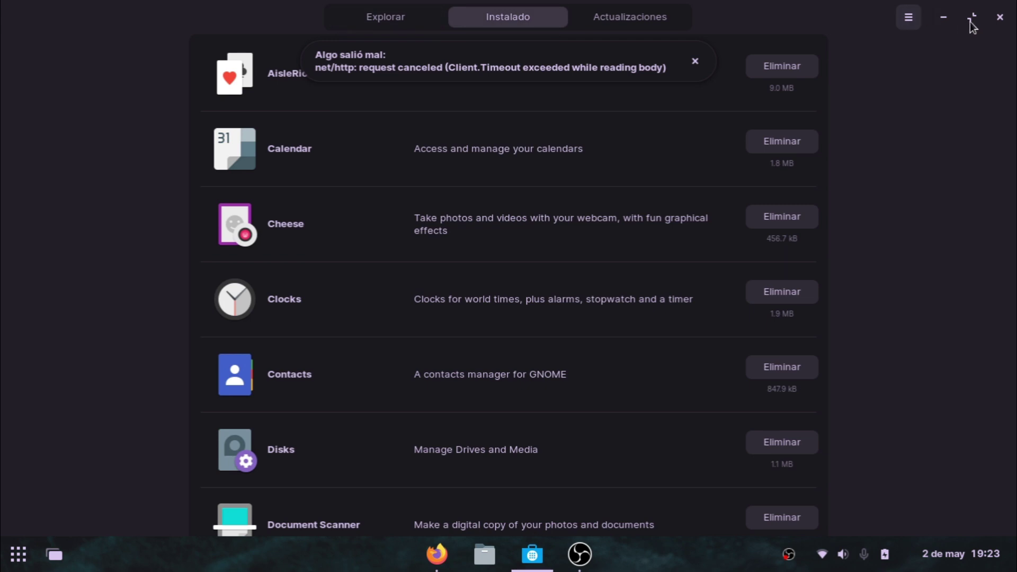
pyautogui.click(942, 19)
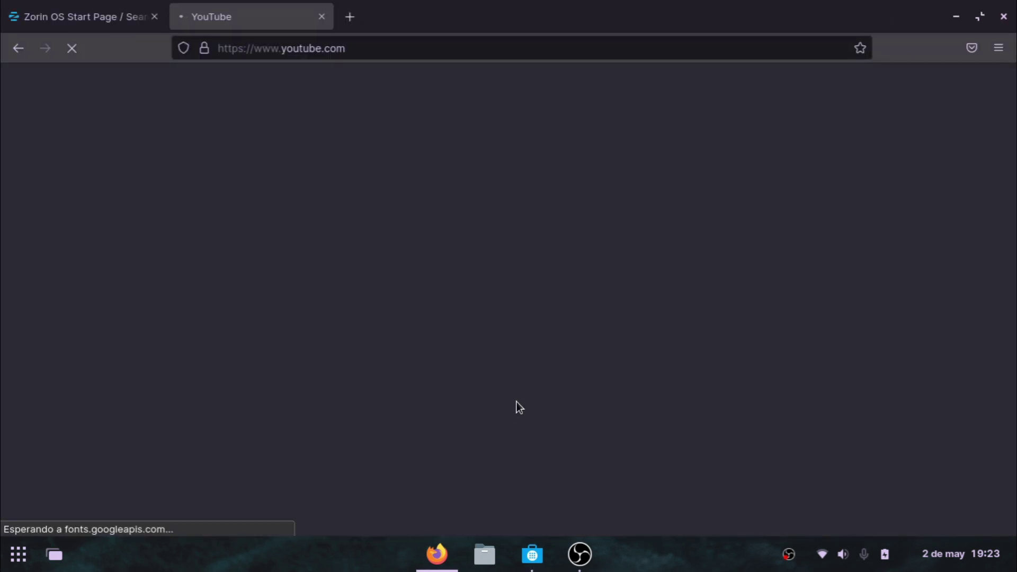
# Minimize Firefox and look through both pages of installed applications
pyautogui.click(955, 21)
pyautogui.click(14, 559)
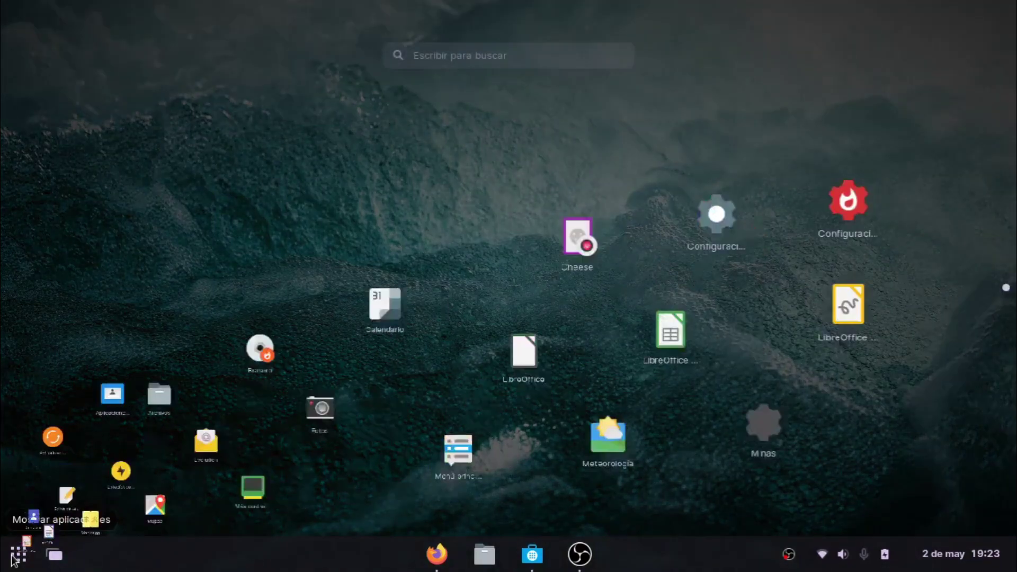
pyautogui.scroll(-1, 402, 448)
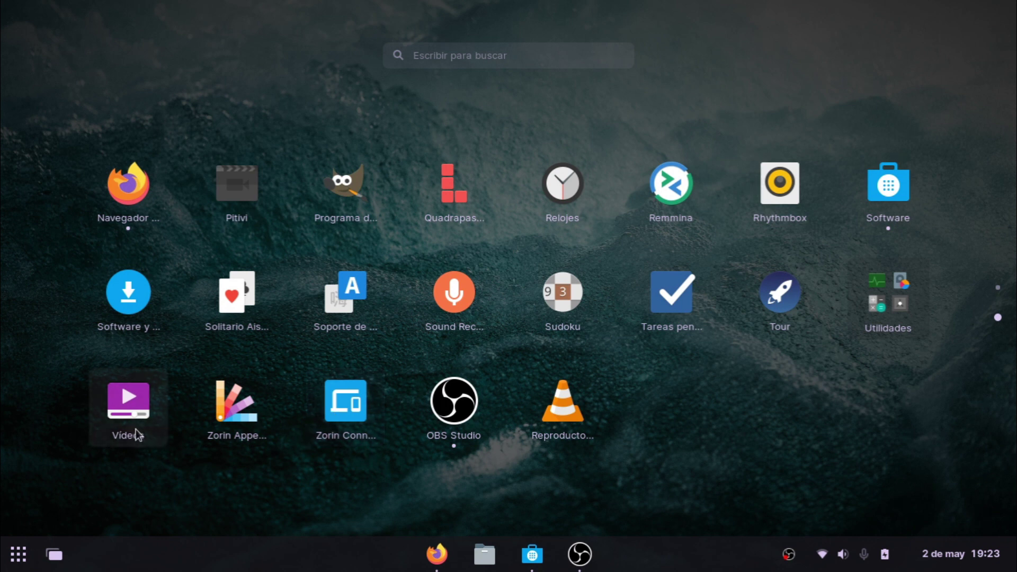
pyautogui.scroll(1, 484, 437)
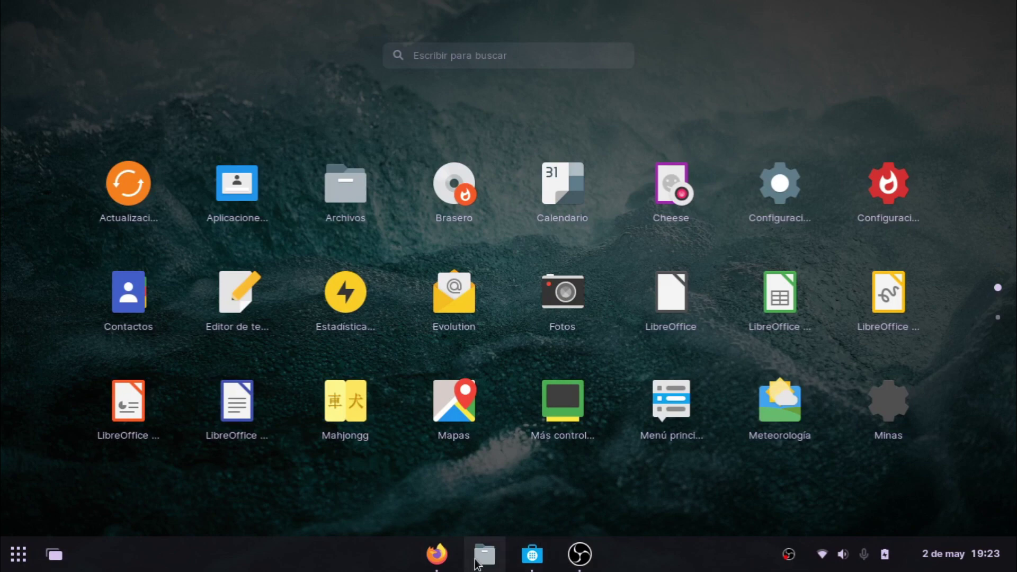
# Switch back to Firefox, load fast.com in a new tab, and return to the YouTube tab
pyautogui.click(443, 560)
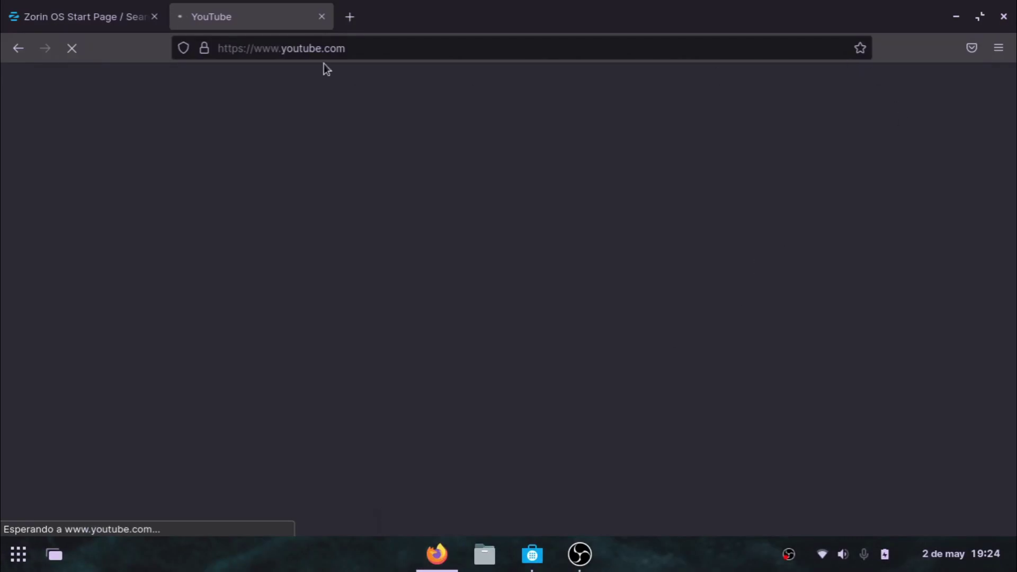
pyautogui.click(354, 15)
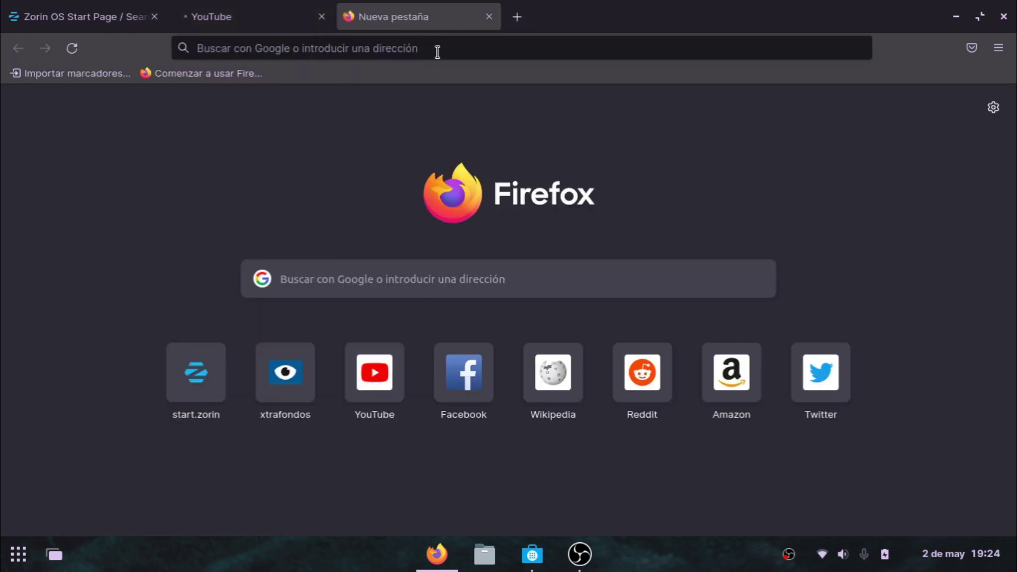
pyautogui.click(438, 52)
pyautogui.write('fast.c')
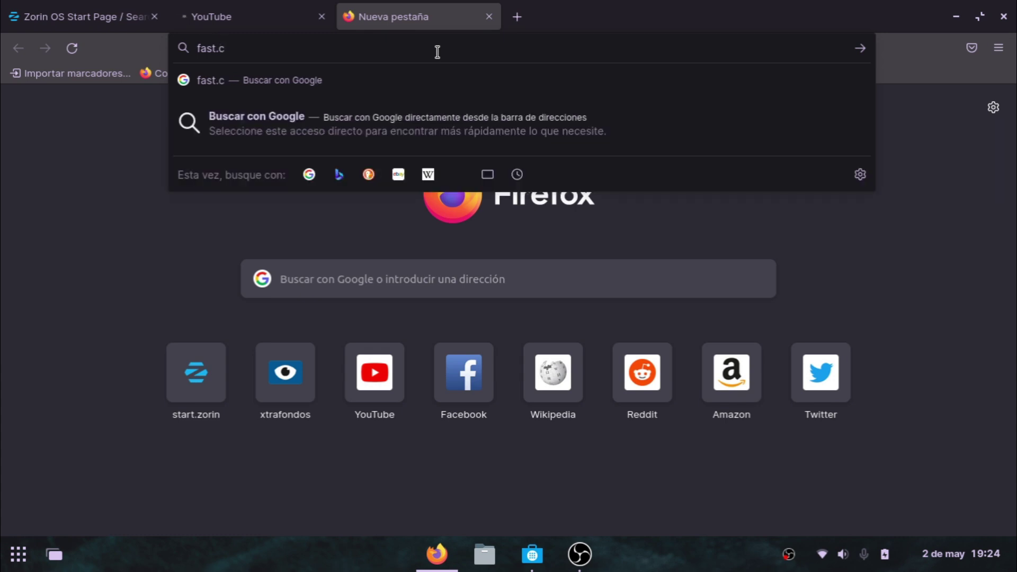
pyautogui.write('om')
pyautogui.press('Return')
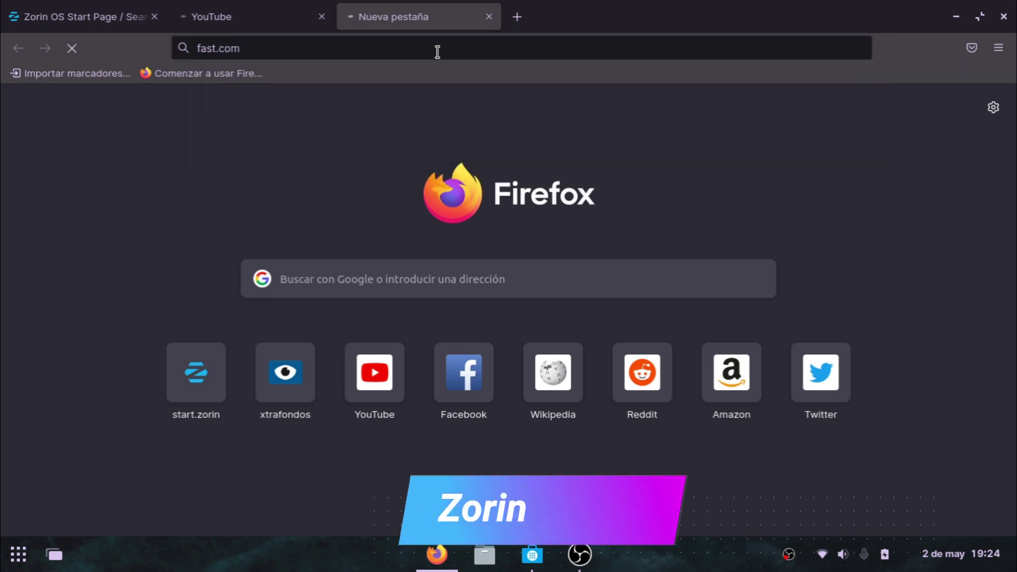
pyautogui.click(234, 26)
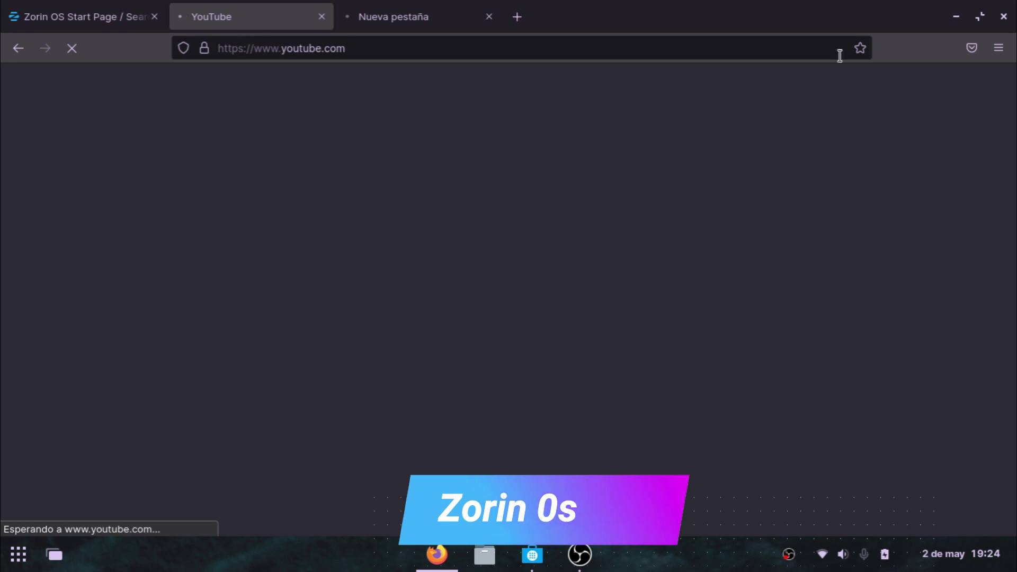
# Minimize Firefox and launch the System Monitor from the Utilidades folder of the installed applications
pyautogui.click(957, 17)
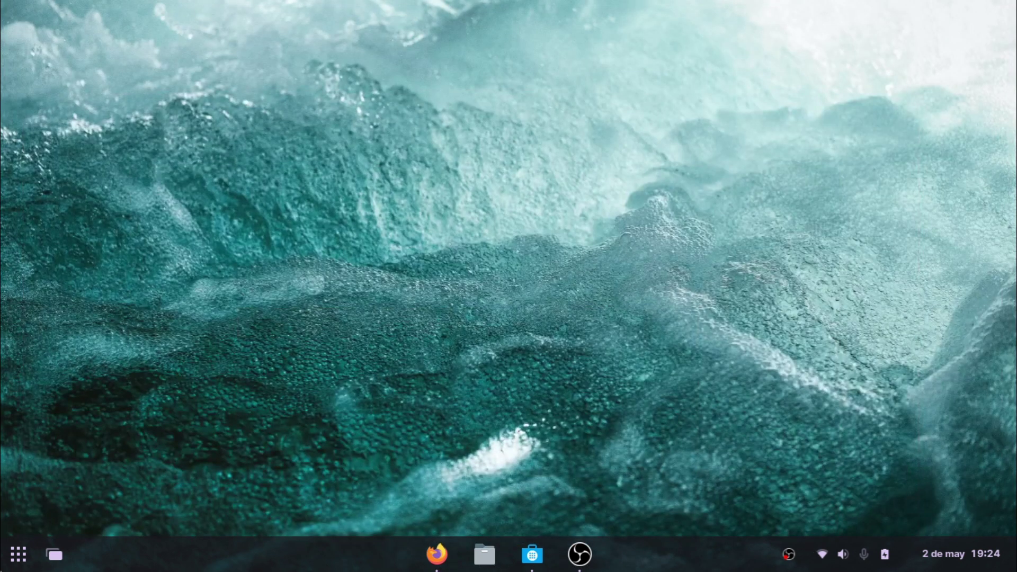
pyautogui.click(15, 554)
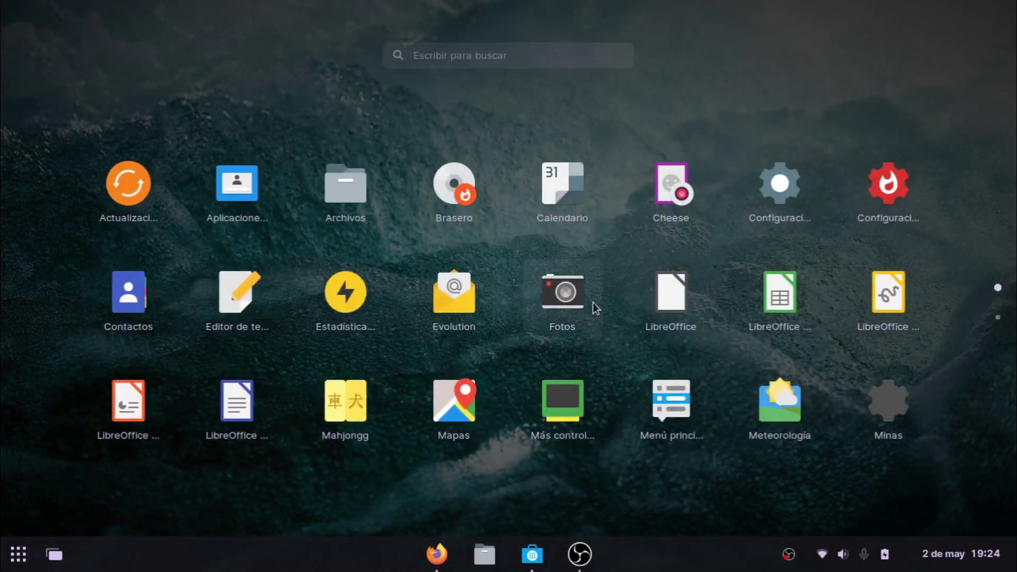
pyautogui.scroll(-1, 708, 326)
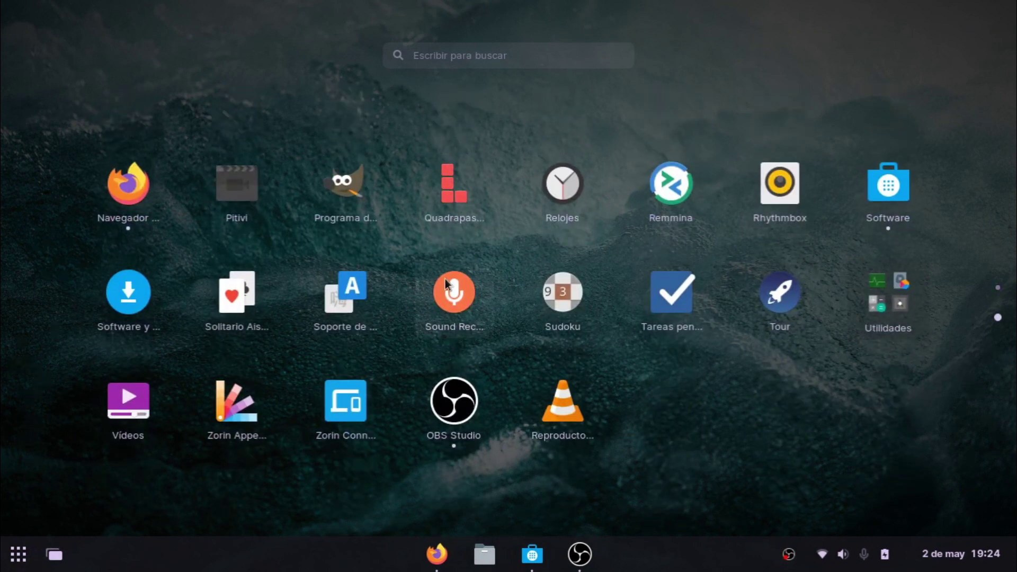
pyautogui.click(902, 305)
pyautogui.scroll(1, 462, 401)
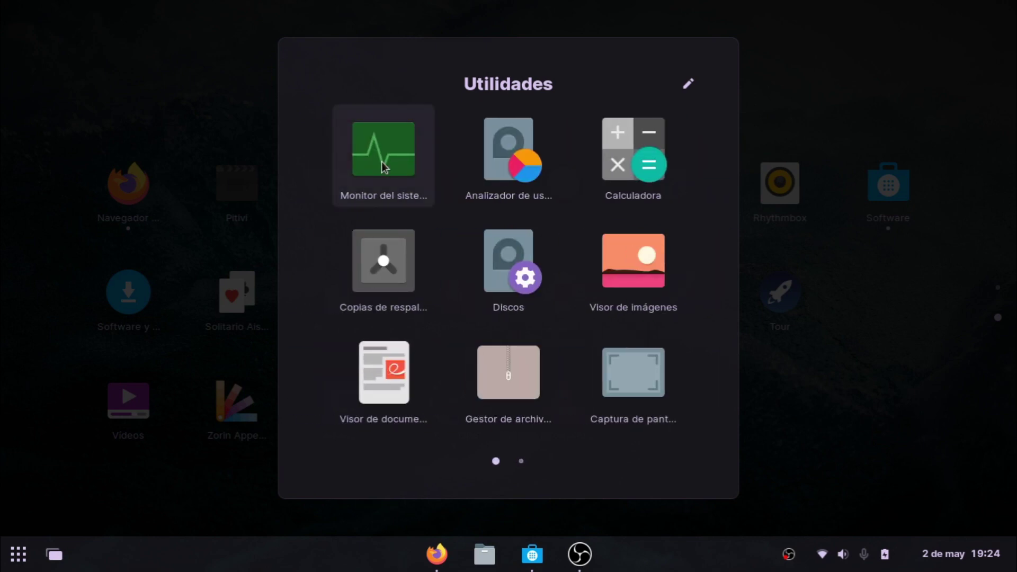
pyautogui.click(383, 167)
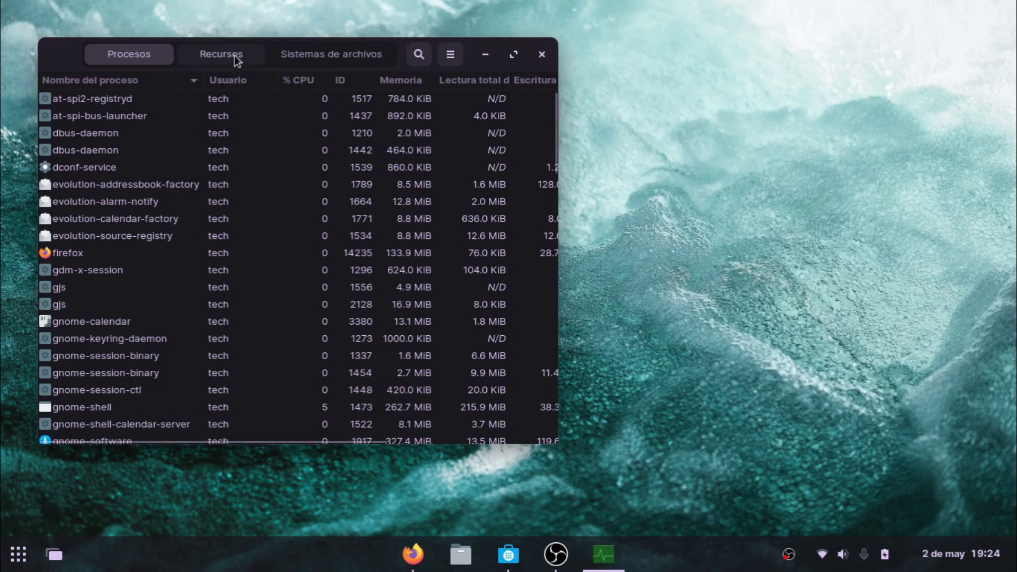
# View the CPU, memory and network graphs in System Monitor, minimize it, and look over the open windows overview
pyautogui.click(236, 58)
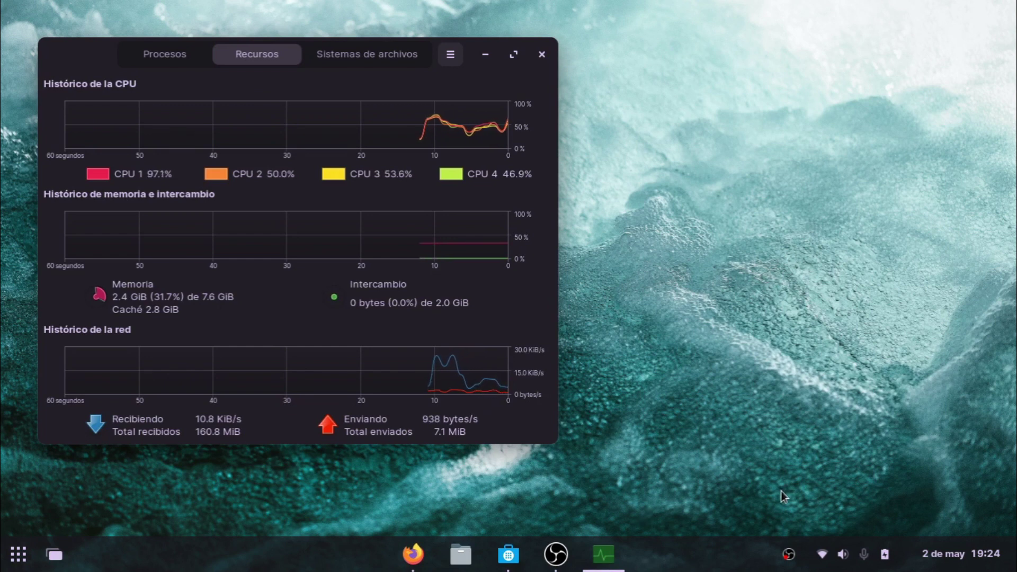
pyautogui.click(484, 57)
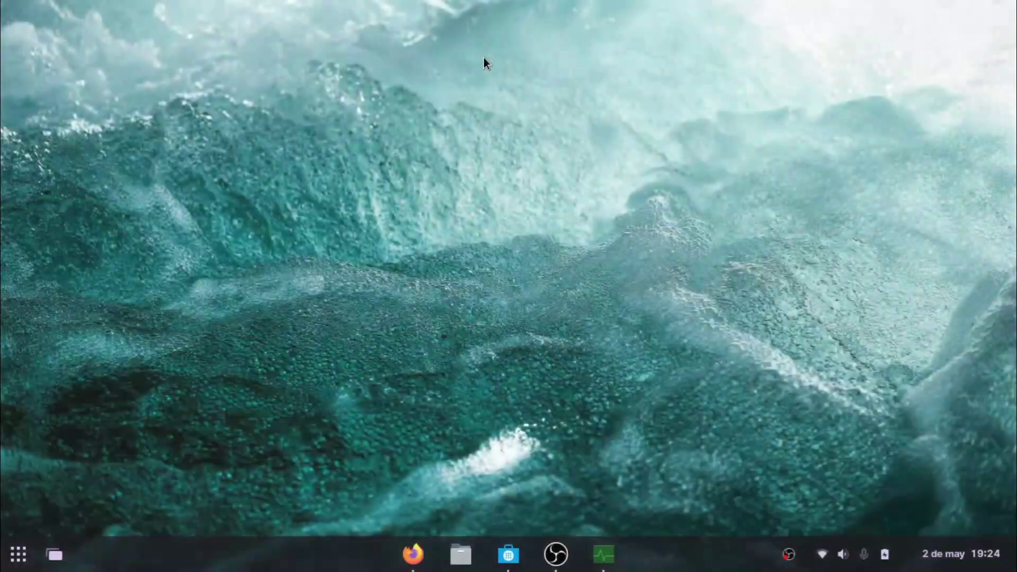
pyautogui.click(60, 542)
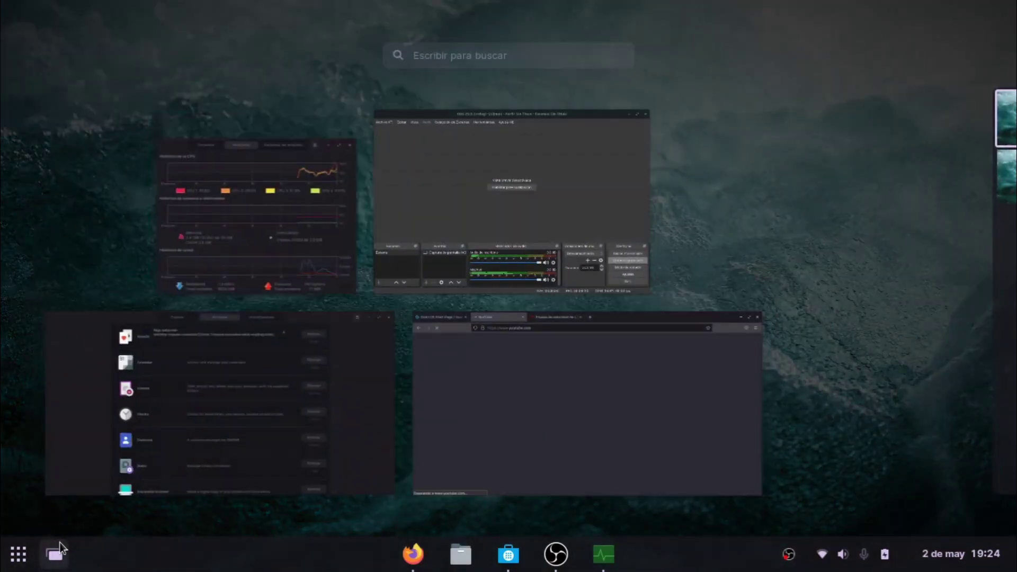
pyautogui.click(59, 543)
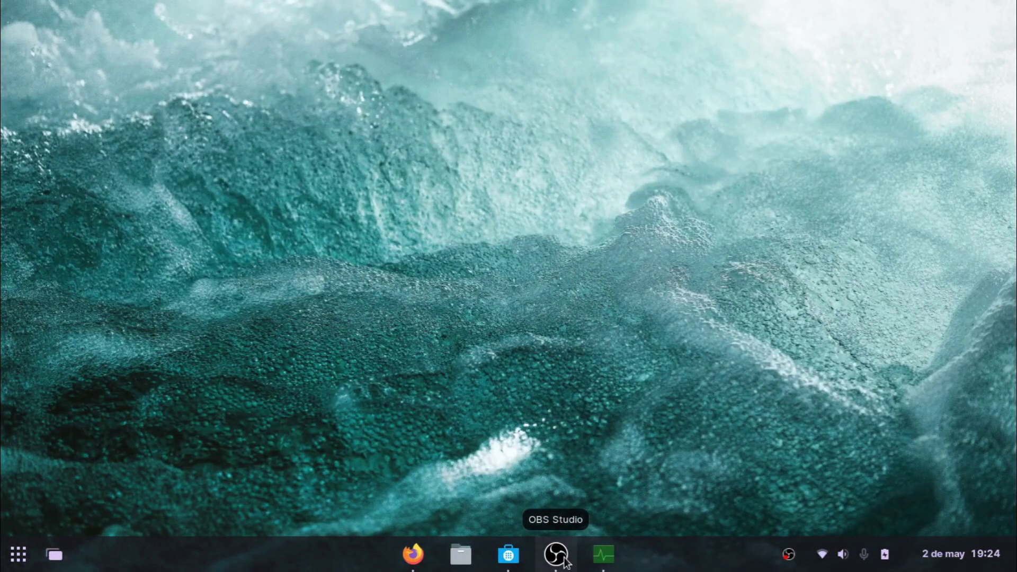
# Switch to Firefox, close the fast.com speed test tab, and minimize the browser
pyautogui.click(413, 555)
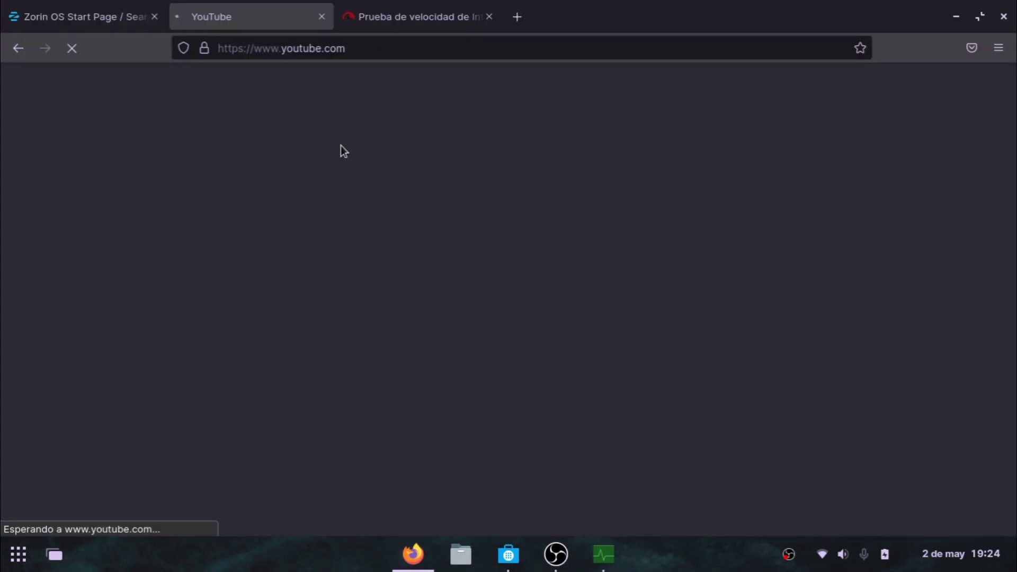
pyautogui.click(414, 6)
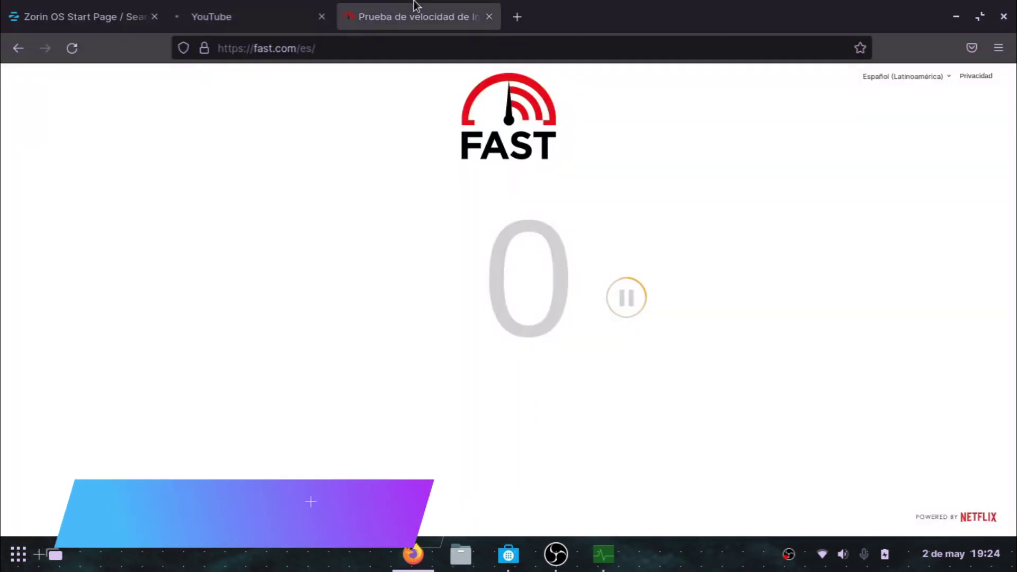
pyautogui.click(489, 16)
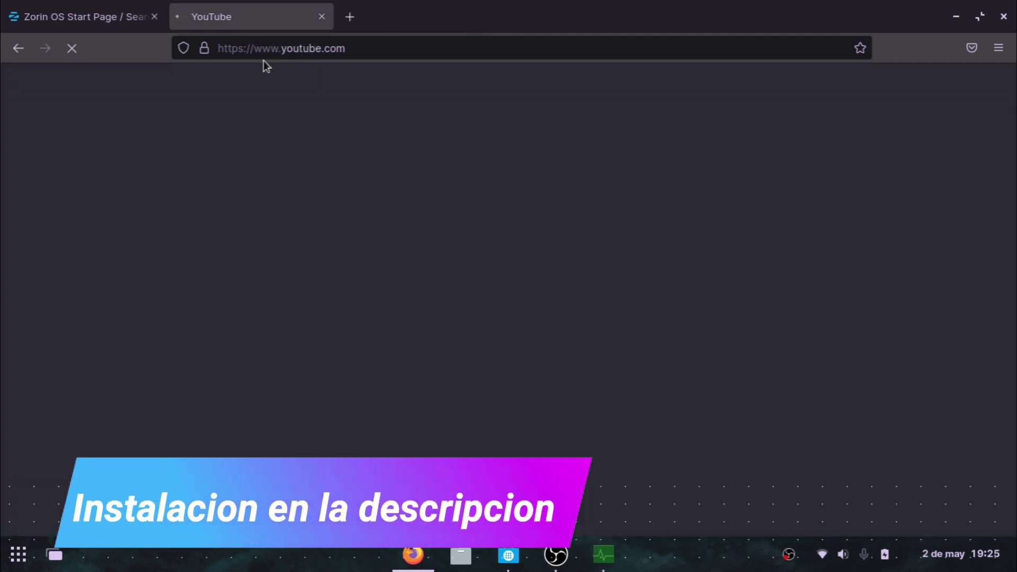
pyautogui.click(956, 19)
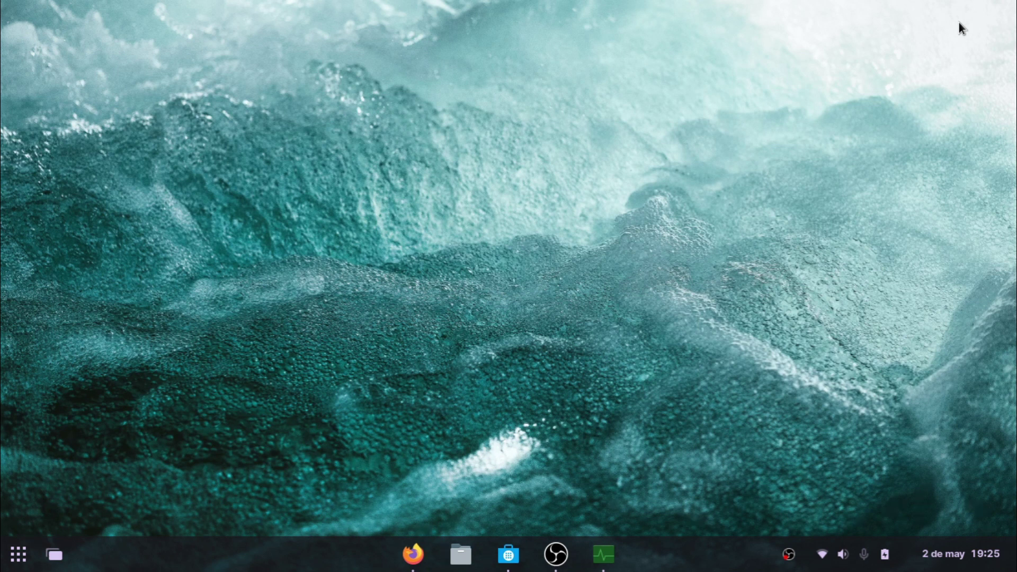
# Look through both pages of the installed applications again
pyautogui.click(18, 554)
pyautogui.scroll(-2, 389, 369)
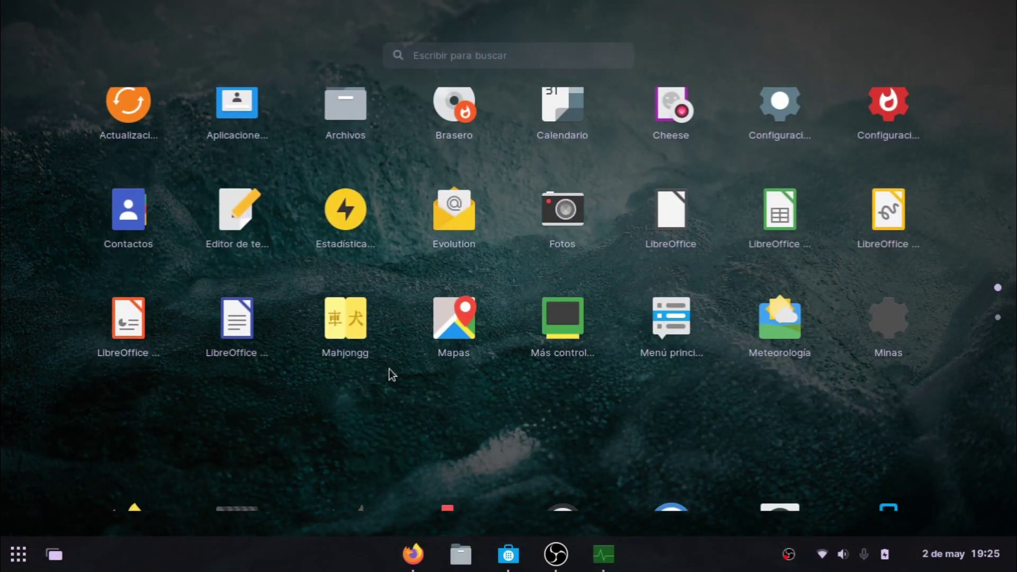
pyautogui.scroll(2, 400, 335)
pyautogui.scroll(-1, 399, 335)
pyautogui.scroll(-3, 399, 335)
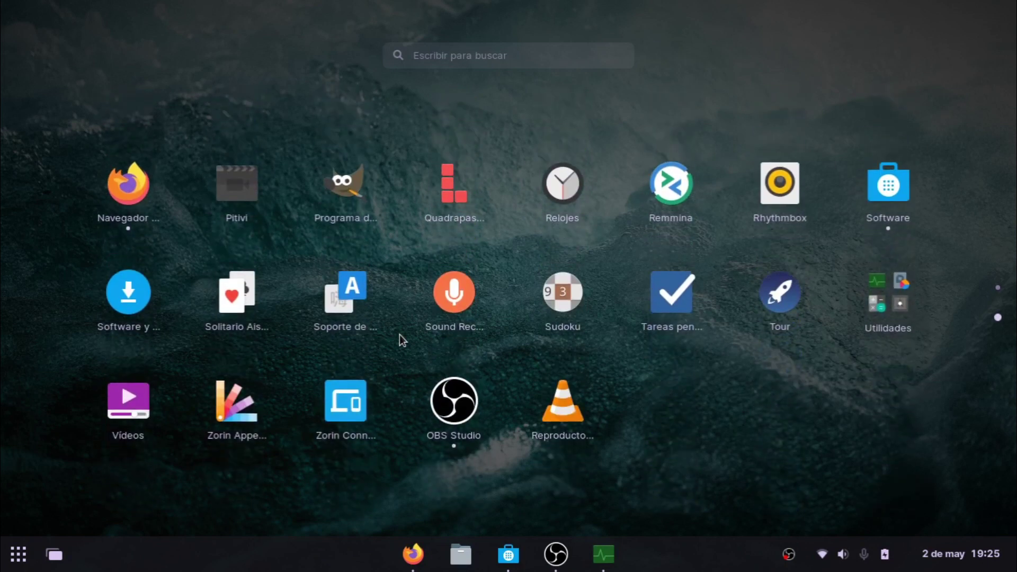
pyautogui.scroll(2, 660, 341)
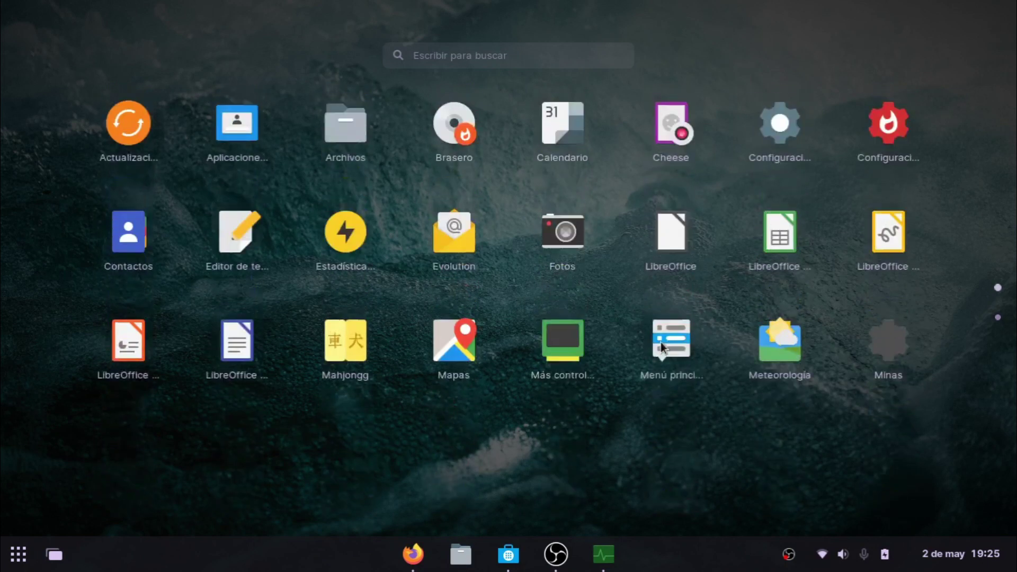
# Show and hide the OBS Studio window several times, leaving it minimized
pyautogui.click(555, 555)
pyautogui.click(554, 555)
pyautogui.click(554, 555)
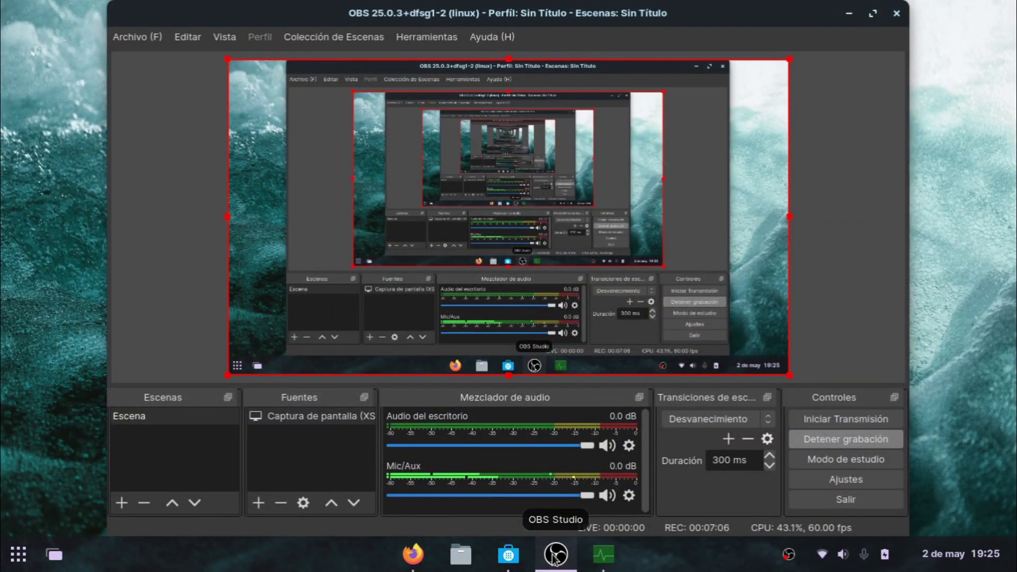
pyautogui.click(555, 555)
pyautogui.click(554, 555)
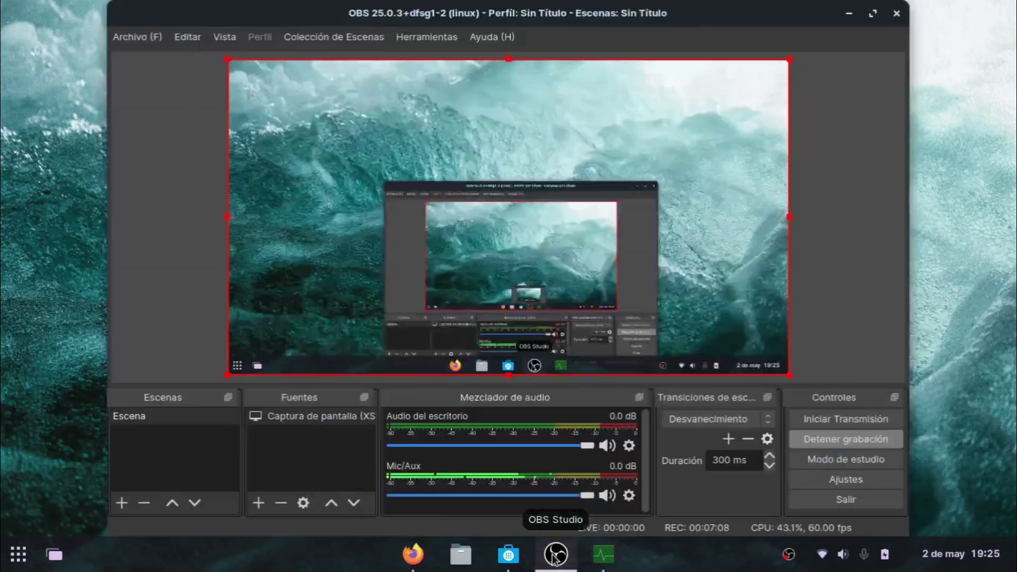
pyautogui.click(565, 558)
# Restore System Monitor, briefly show and minimize OBS Studio, and close System Monitor
pyautogui.click(604, 554)
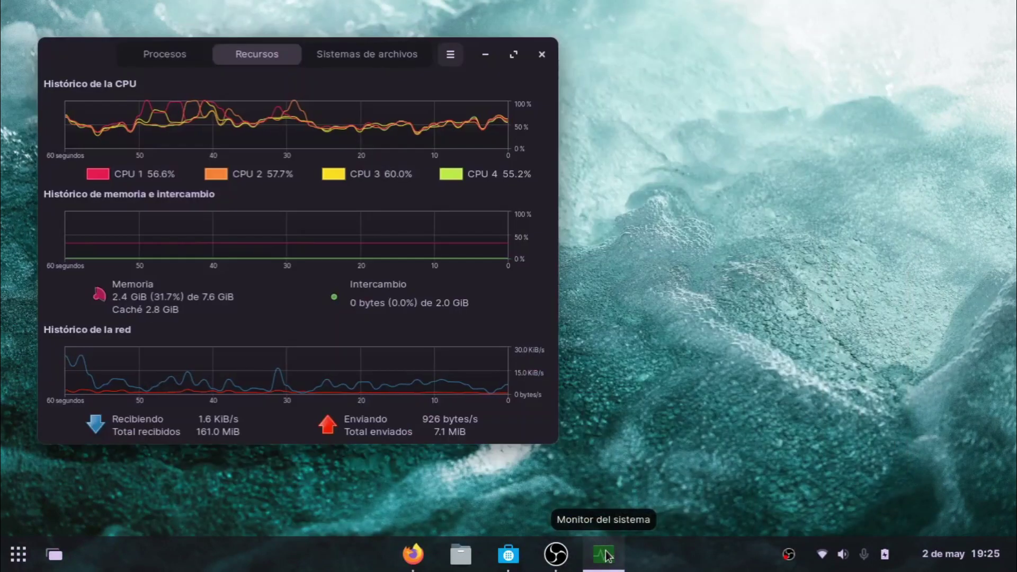
pyautogui.click(556, 554)
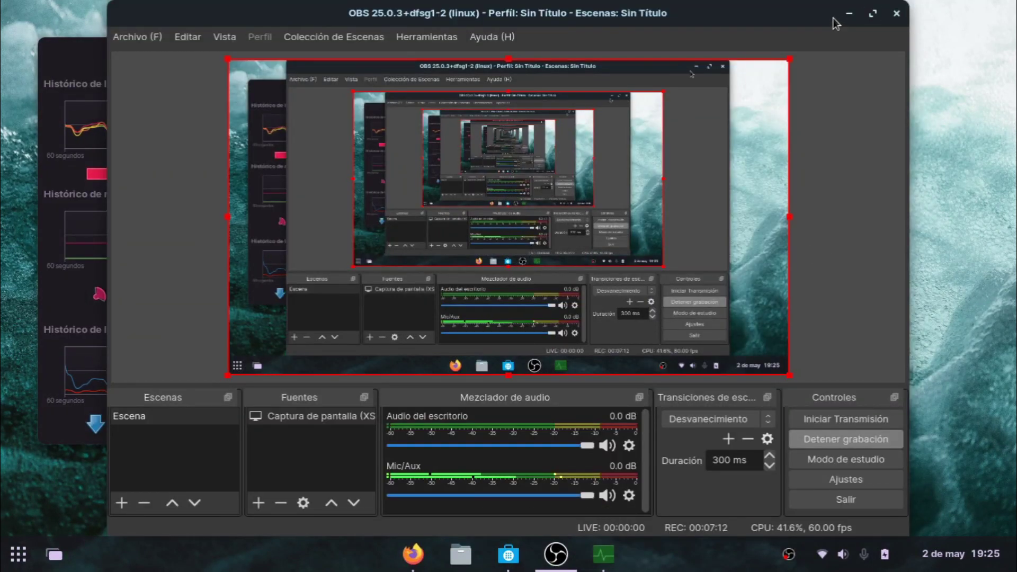
pyautogui.click(850, 14)
pyautogui.click(543, 55)
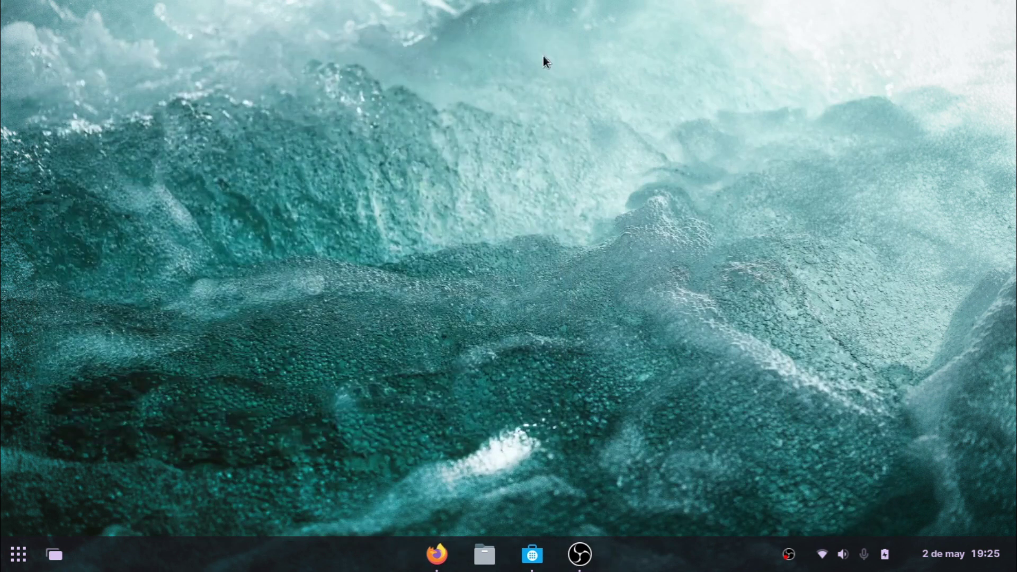
# Switch back to the Firefox window with the YouTube tab
pyautogui.click(436, 554)
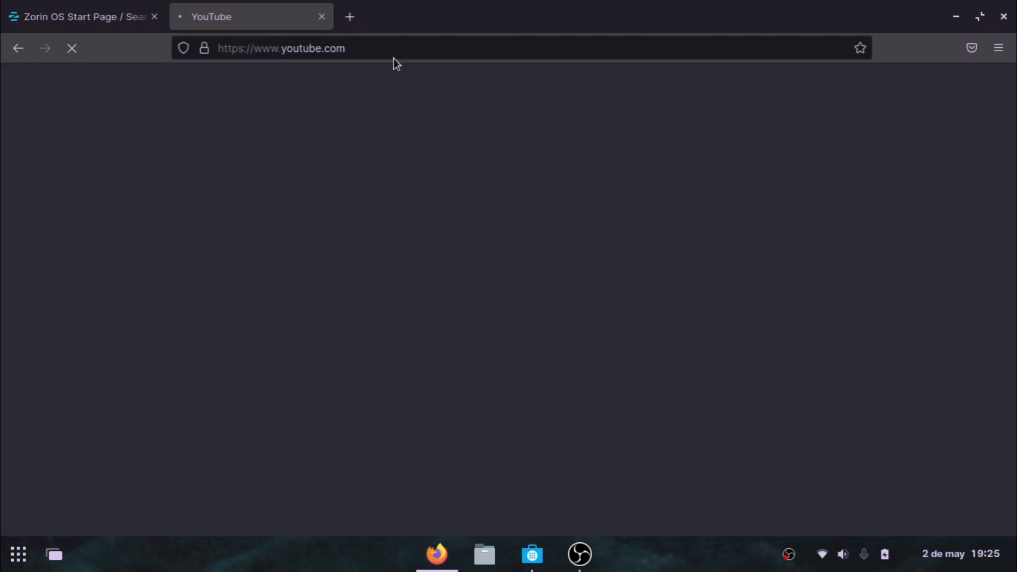